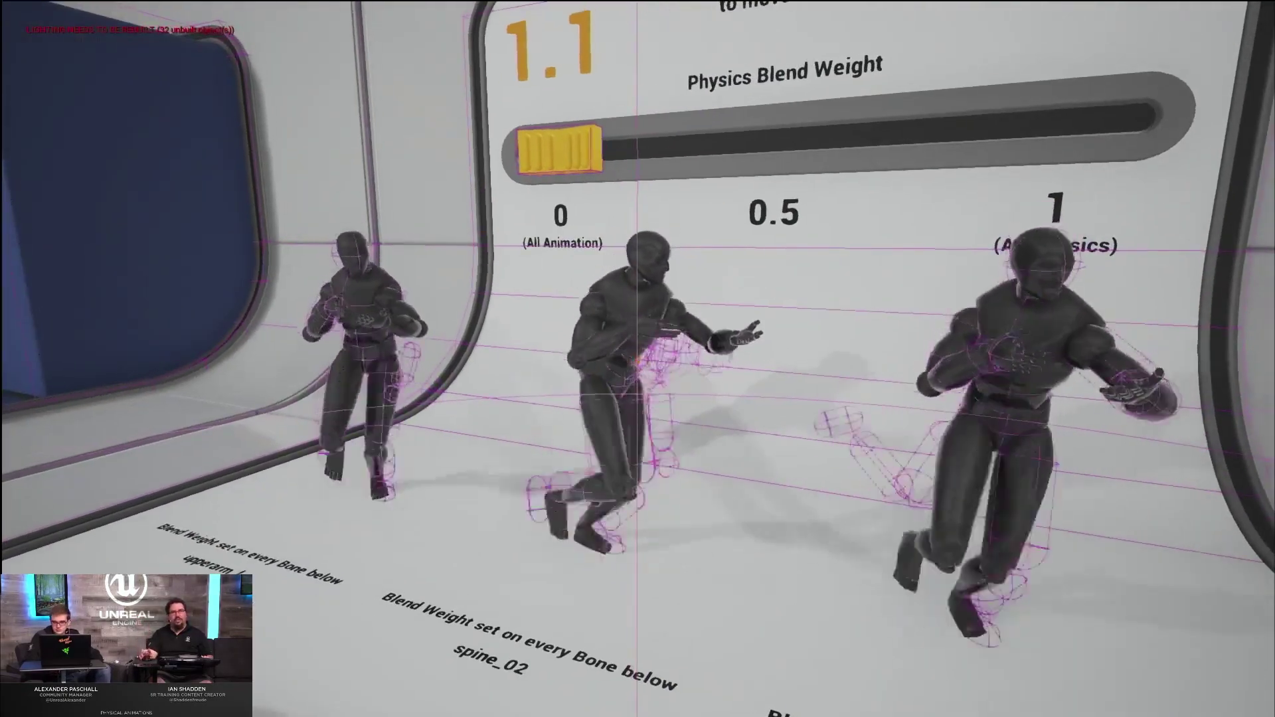
# Examine the 1.3 Constraint Profiles example in the running level, viewing the character's reaction with its switch toggled on and off.
pyautogui.press('w')
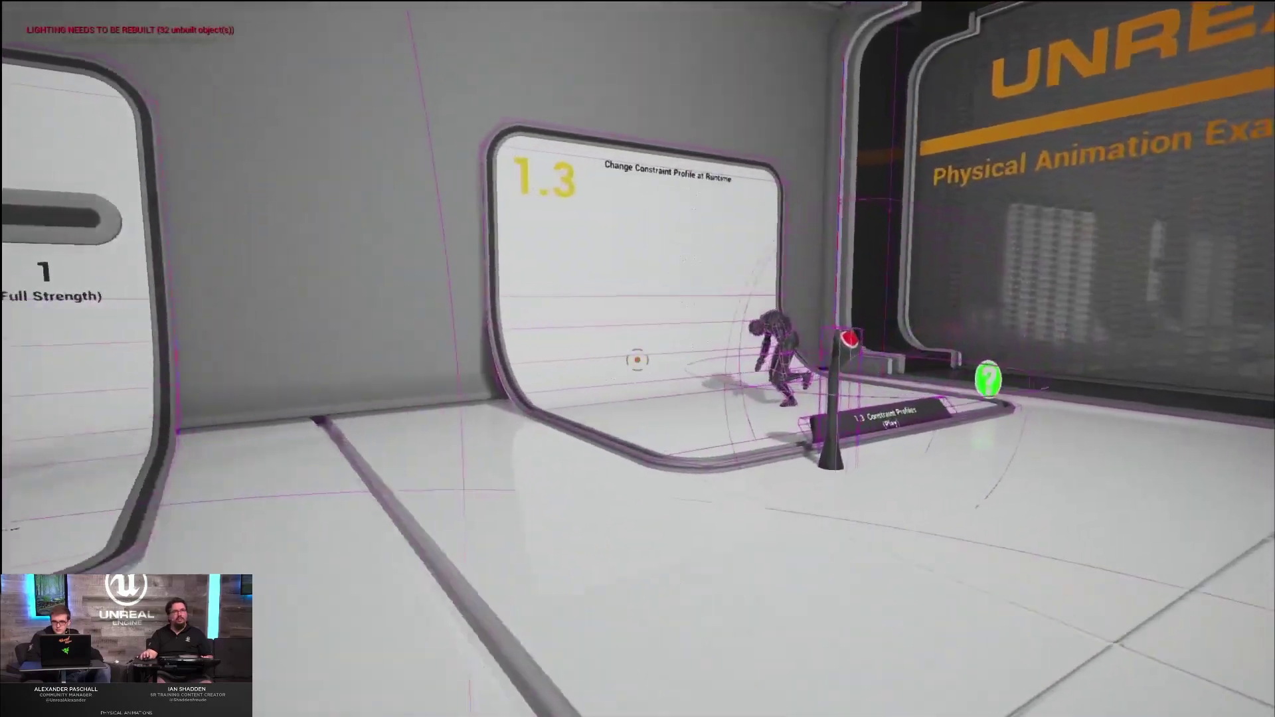
pyautogui.press('w')
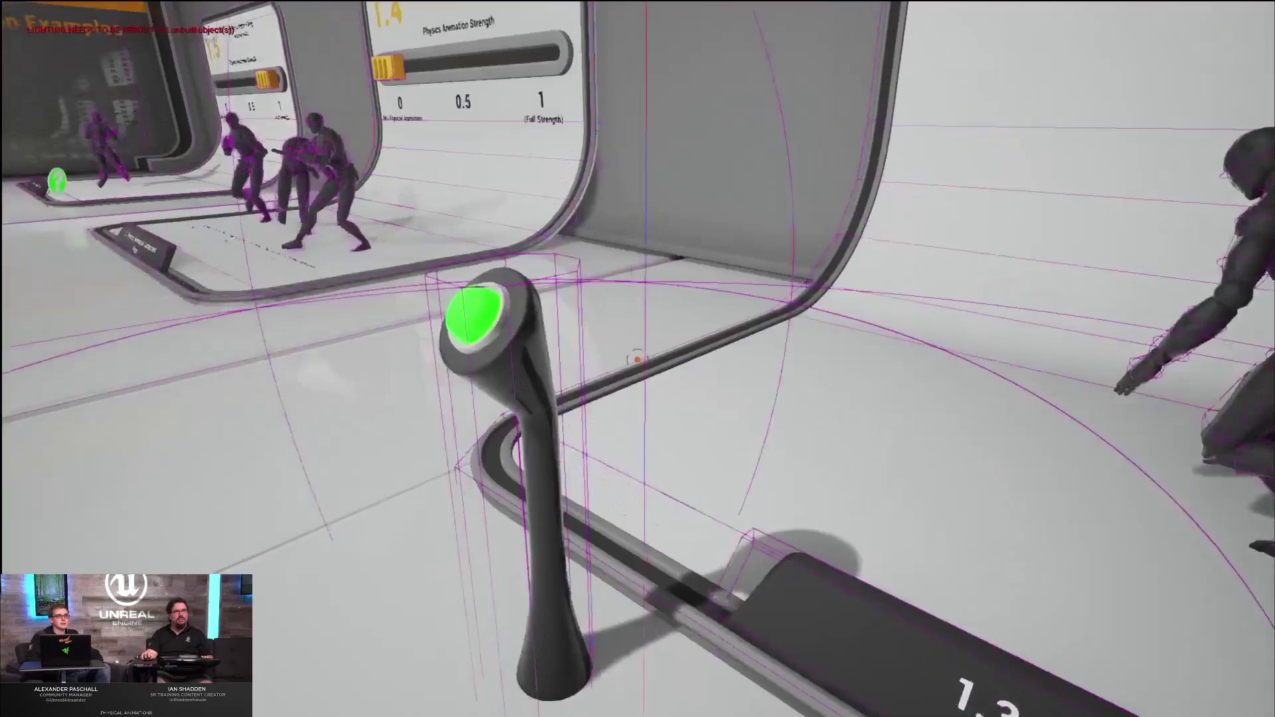
pyautogui.press('w')
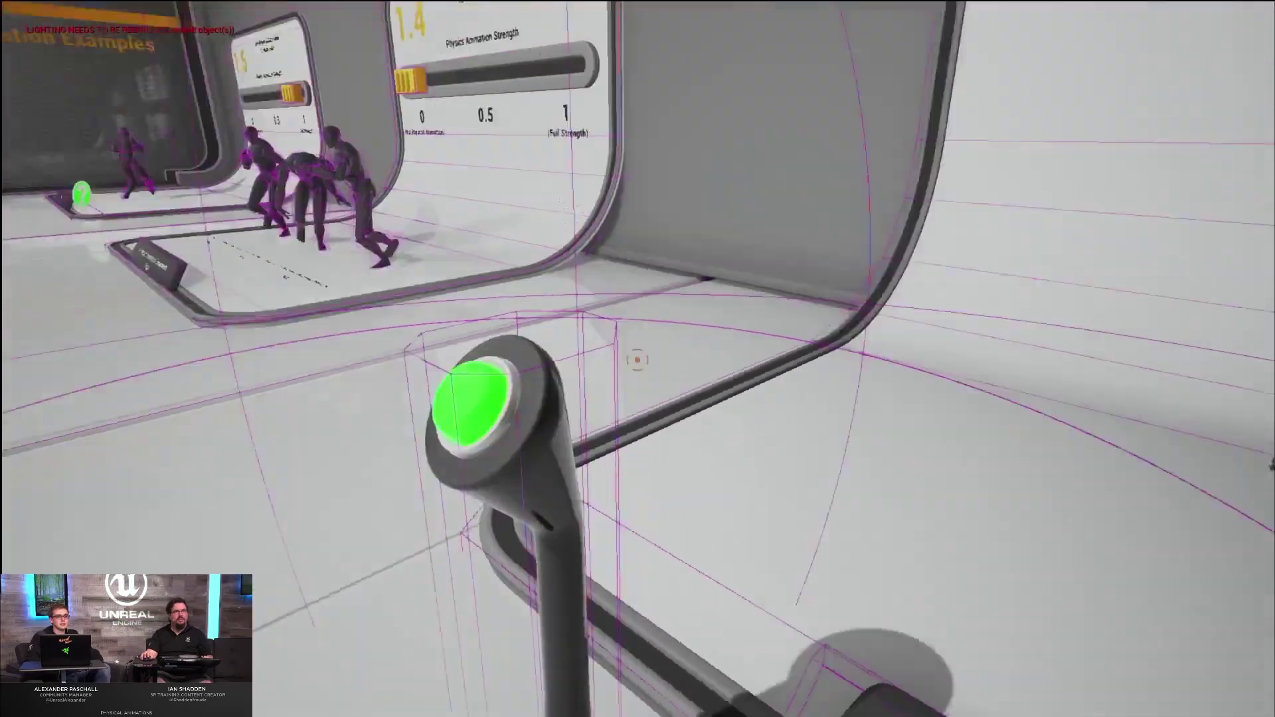
pyautogui.press('s')
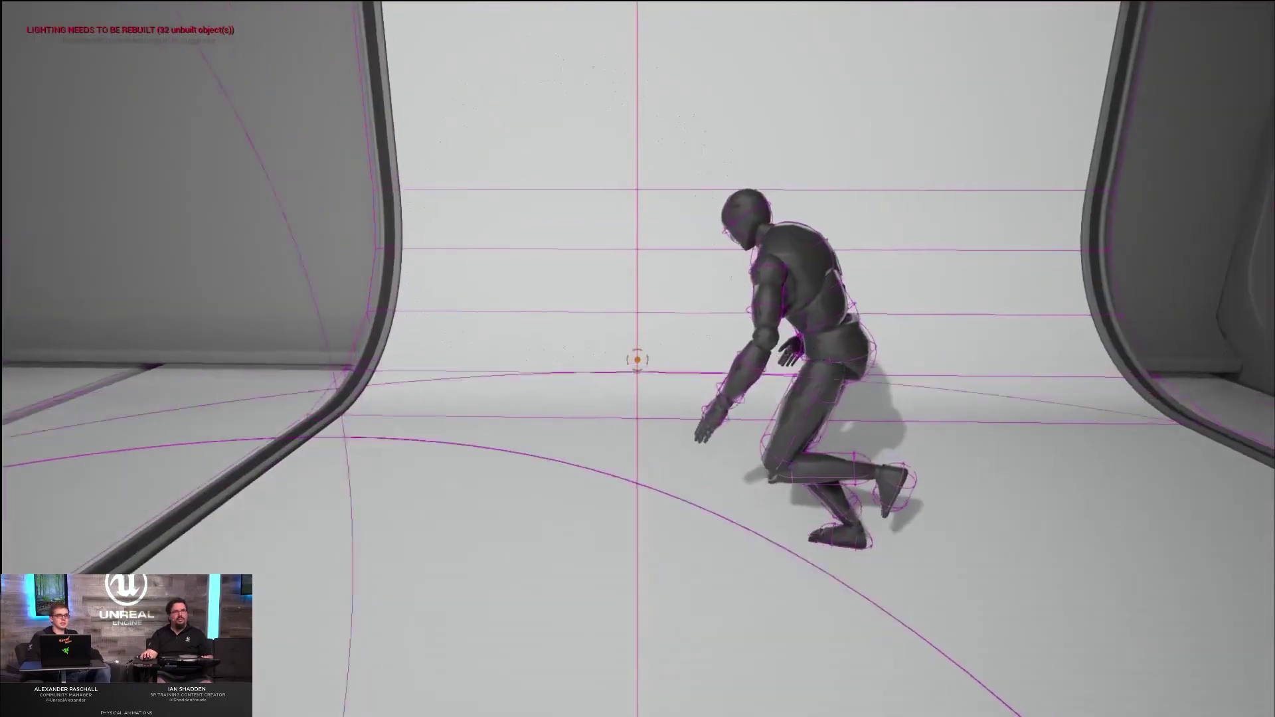
pyautogui.press('w')
pyautogui.press('d')
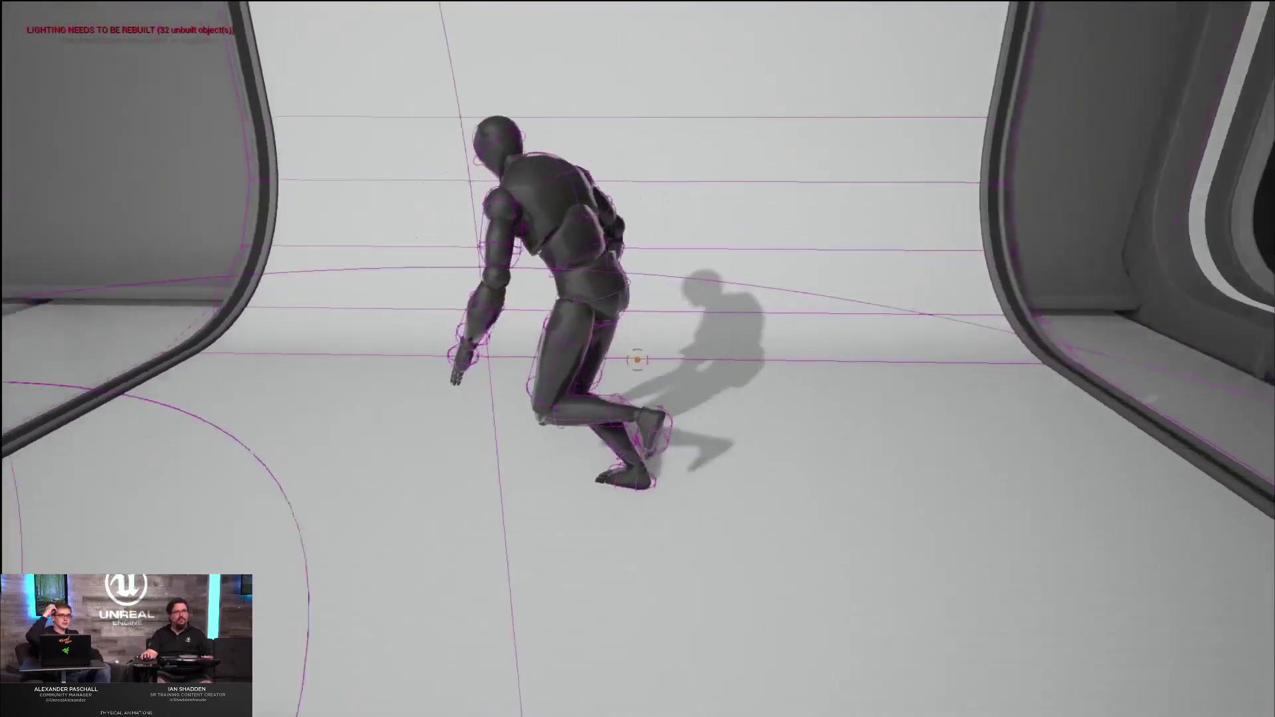
pyautogui.press('s')
pyautogui.press('d')
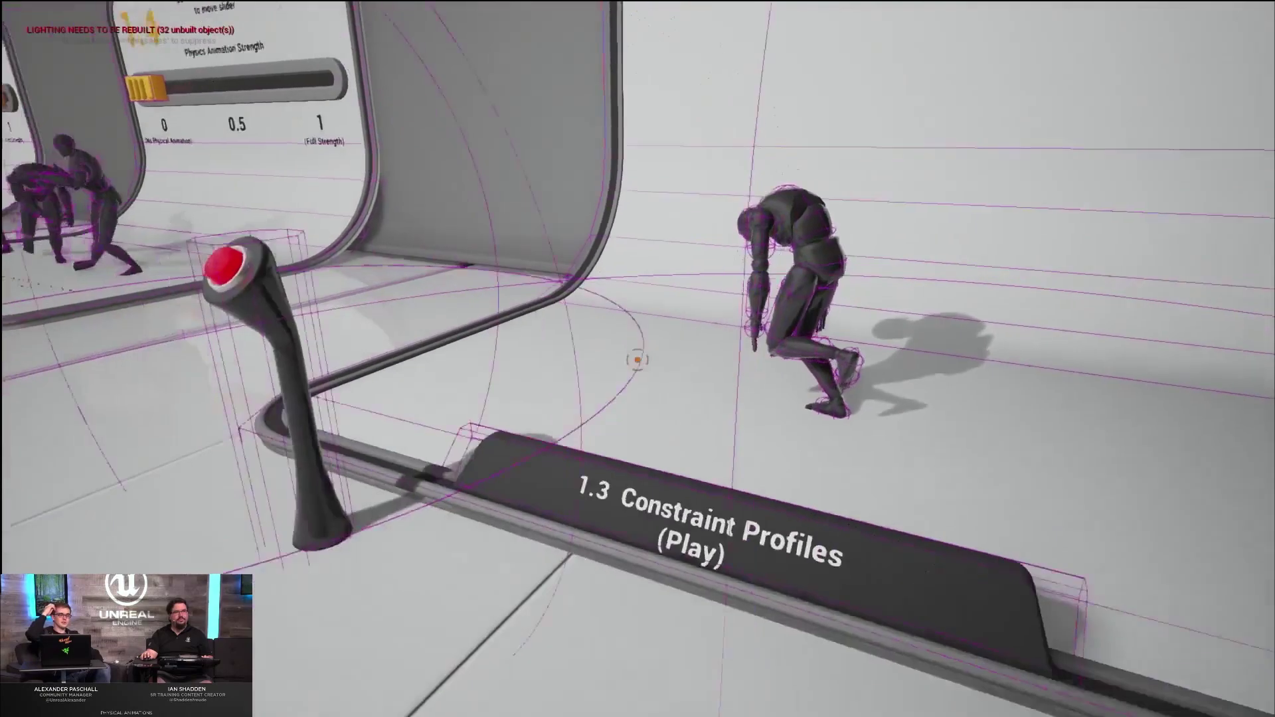
pyautogui.press('s')
# Compare the characters in the 1.1 Physics Animation Blending and 1.4 Physics Animation Component displays of the running level.
pyautogui.press('w')
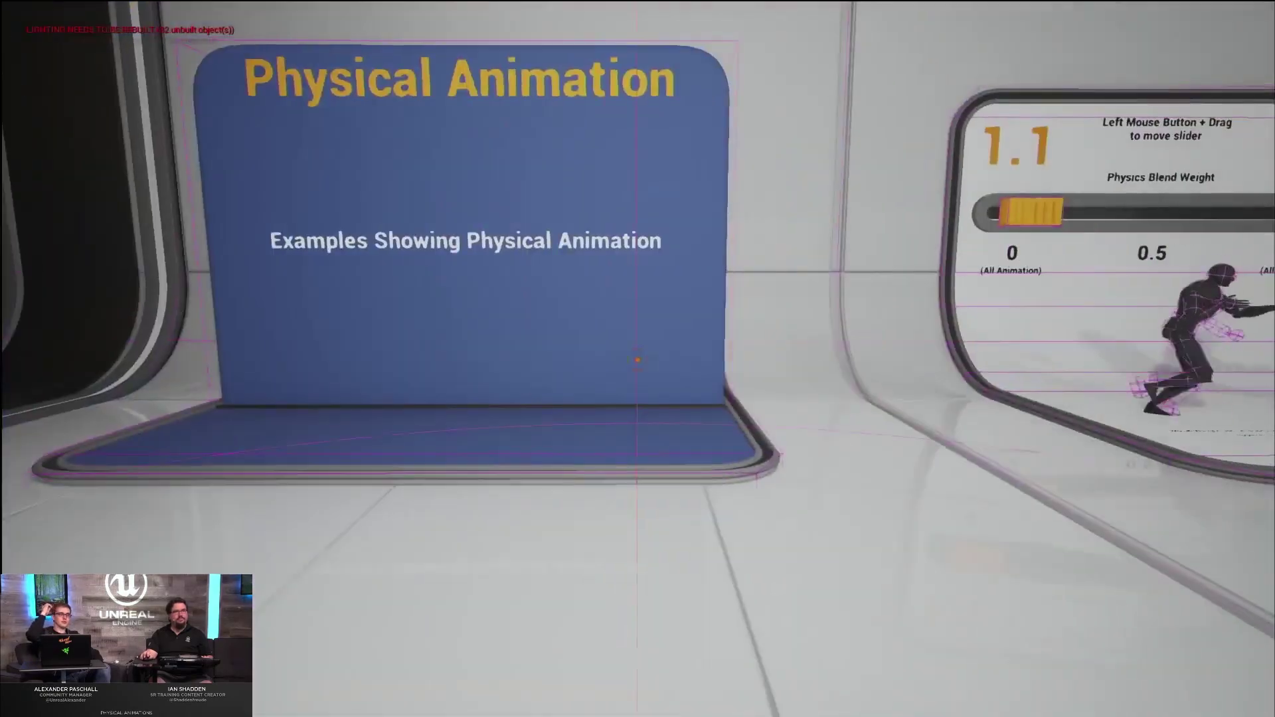
pyautogui.press('w')
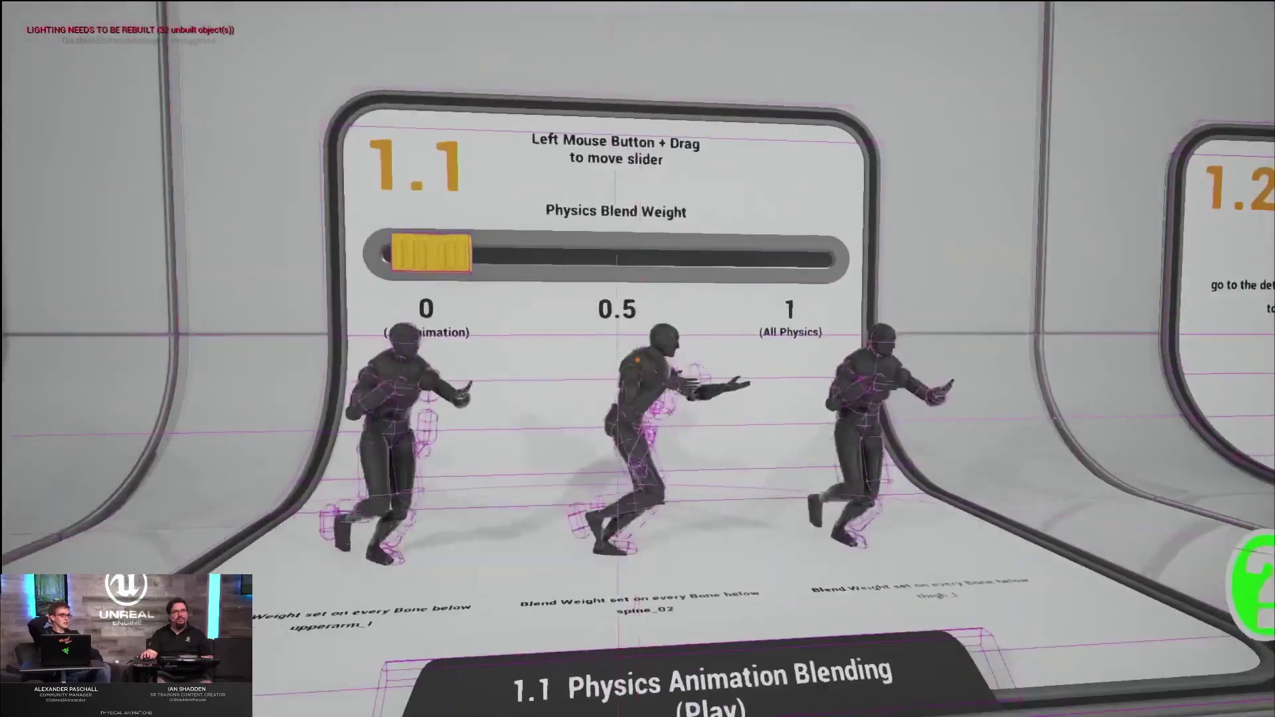
pyautogui.press('w')
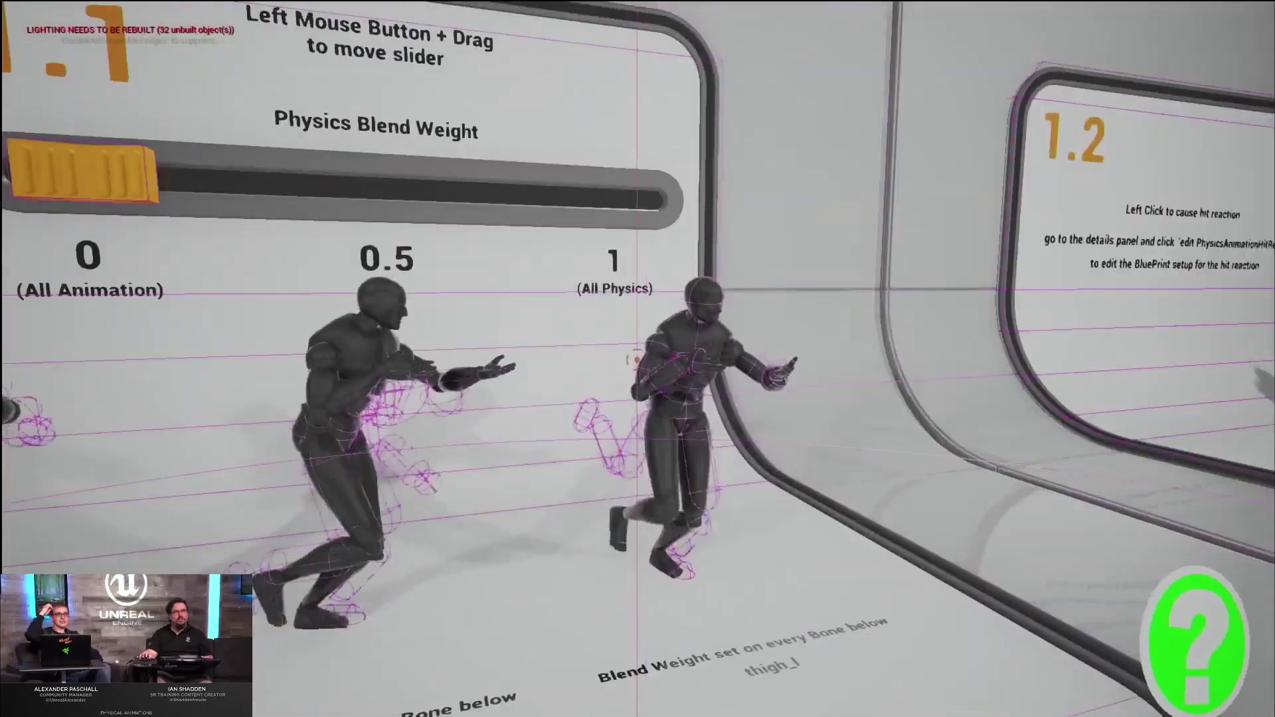
pyautogui.press('w')
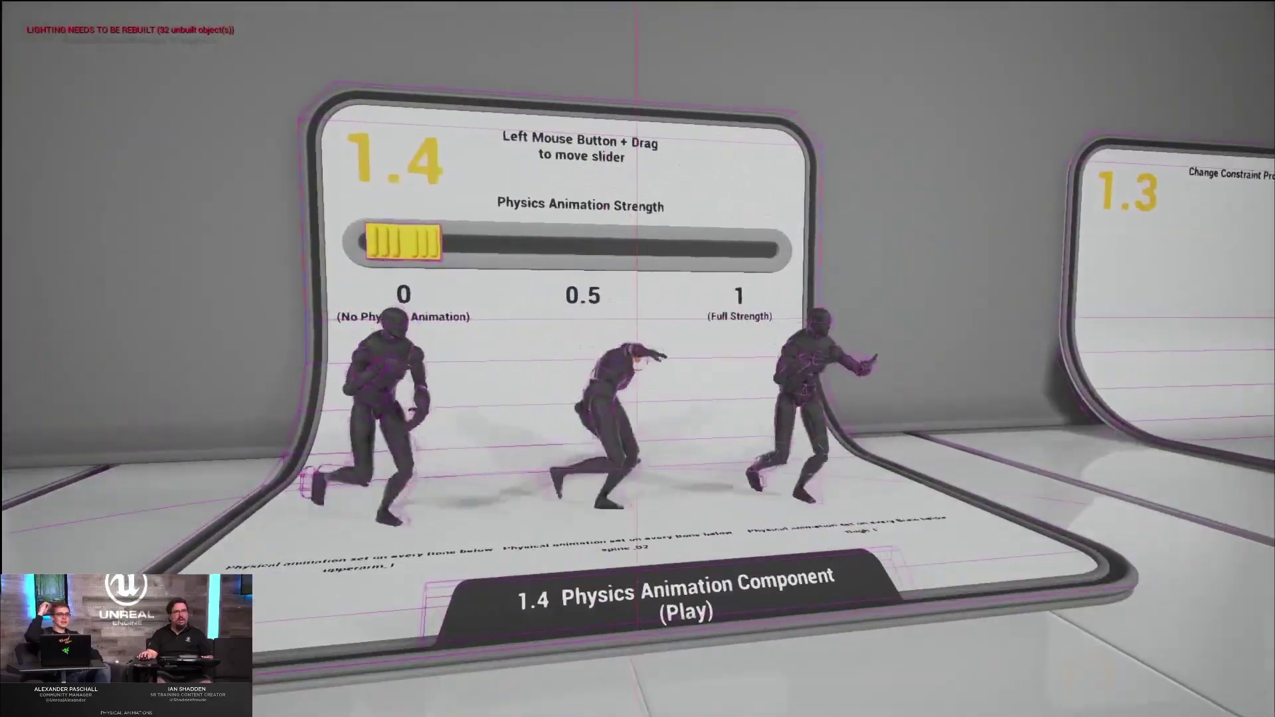
pyautogui.press('w')
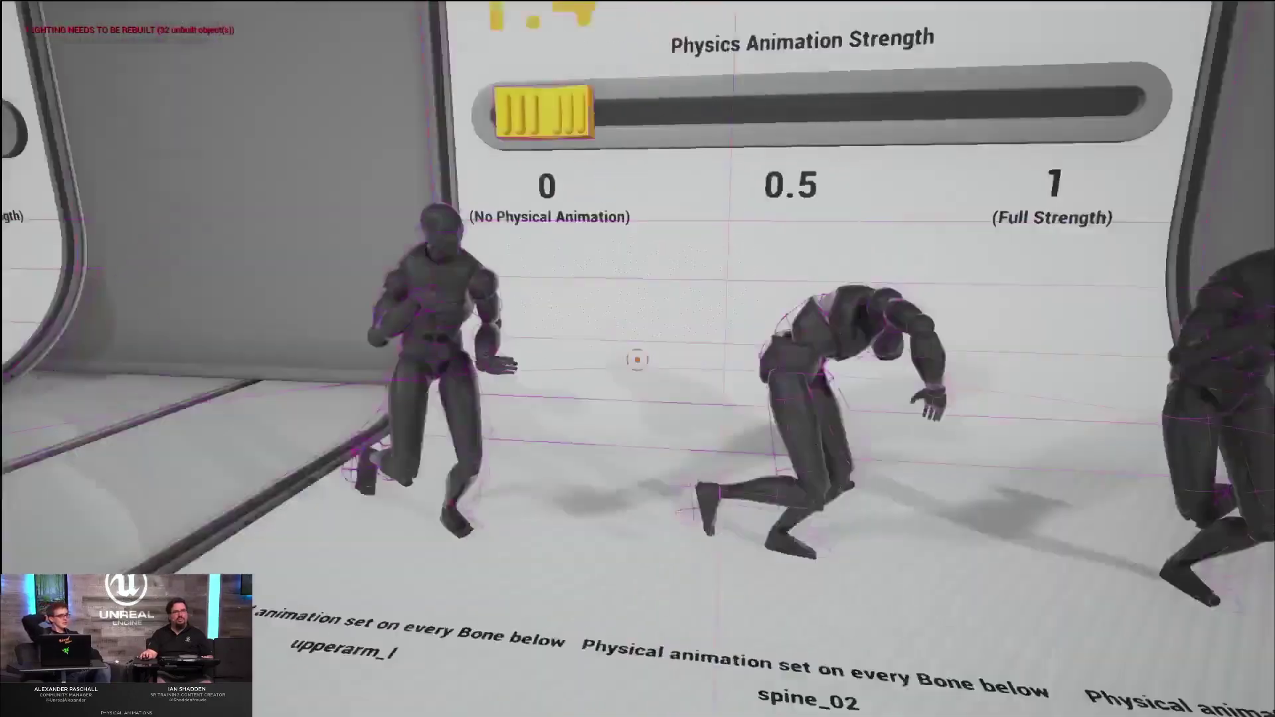
pyautogui.press('w')
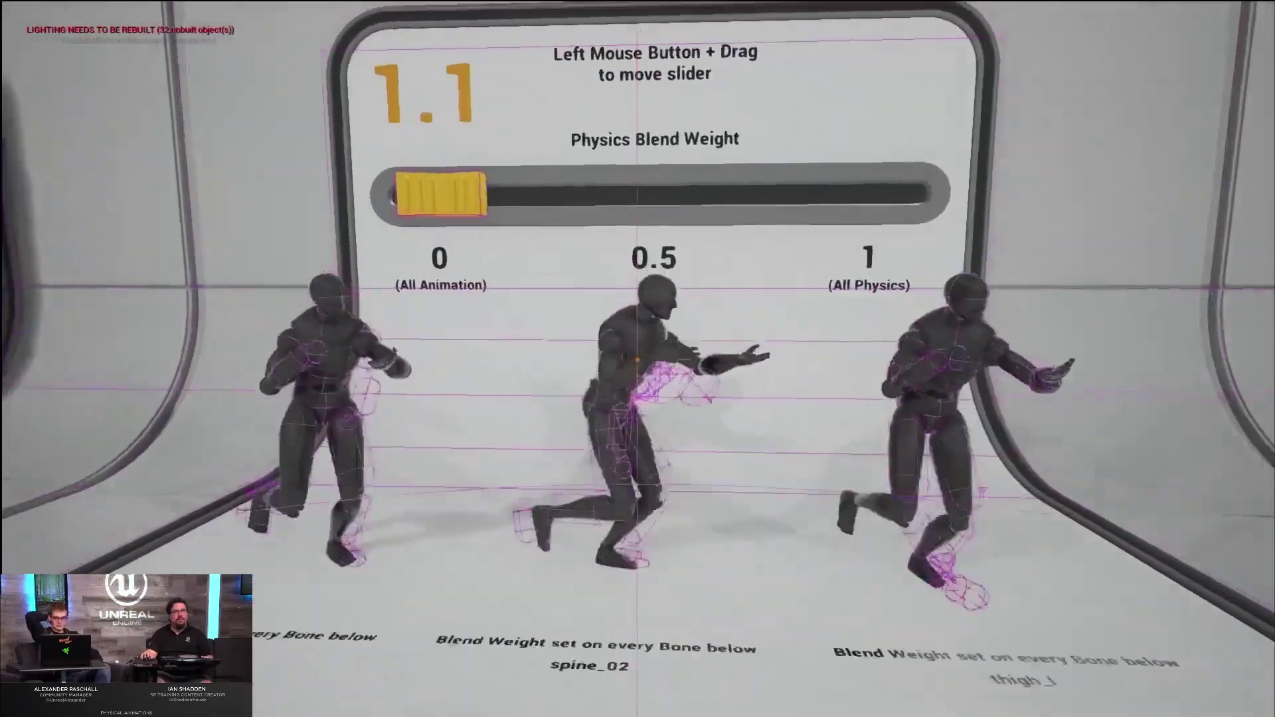
pyautogui.press('w')
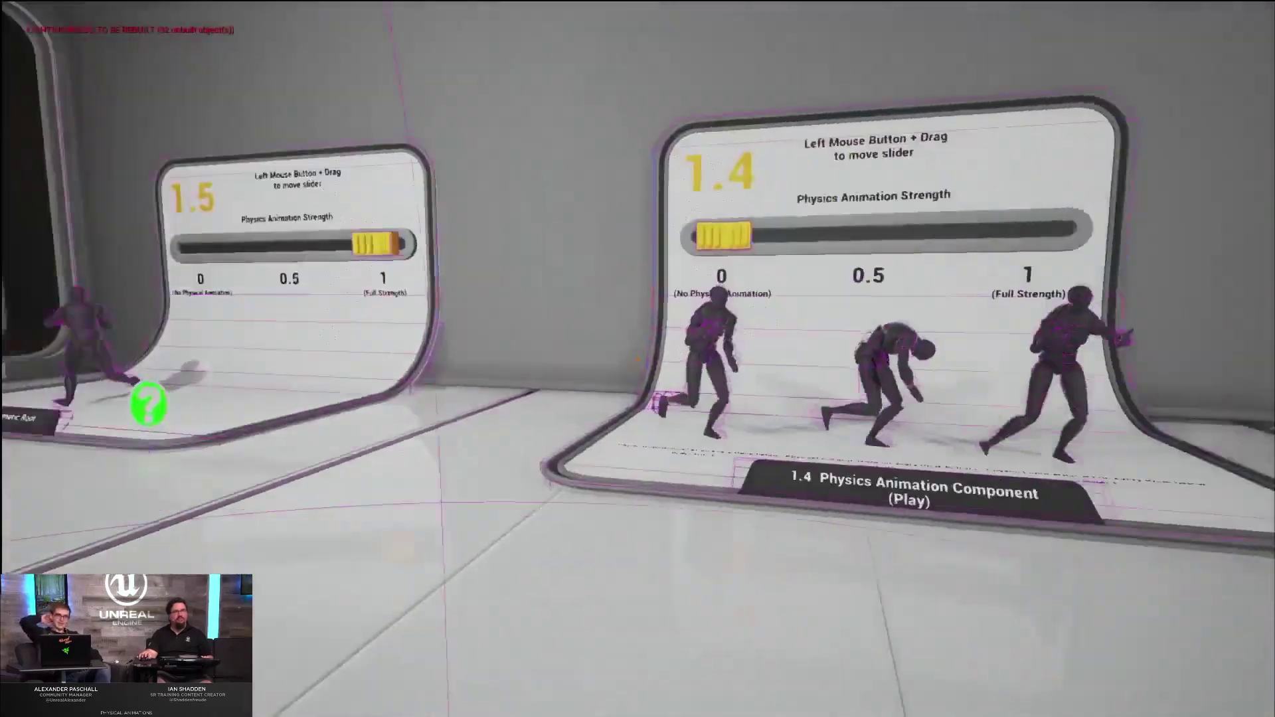
pyautogui.press('w')
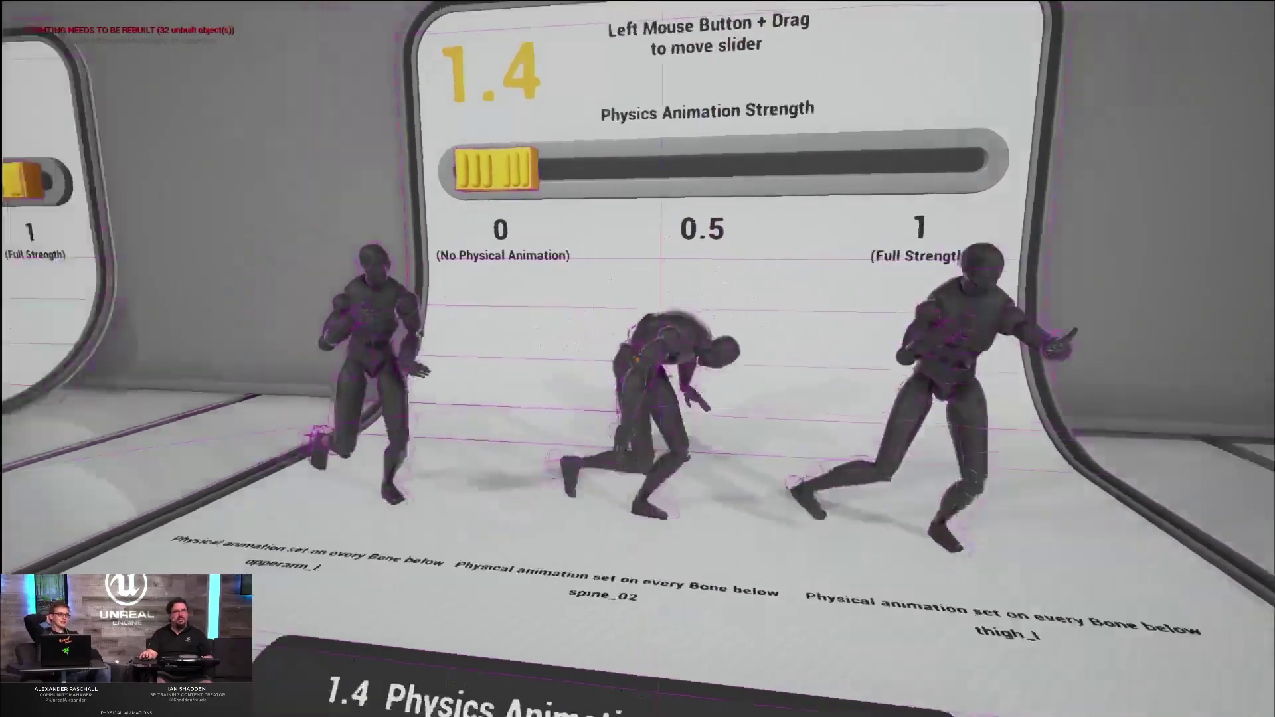
pyautogui.press('w')
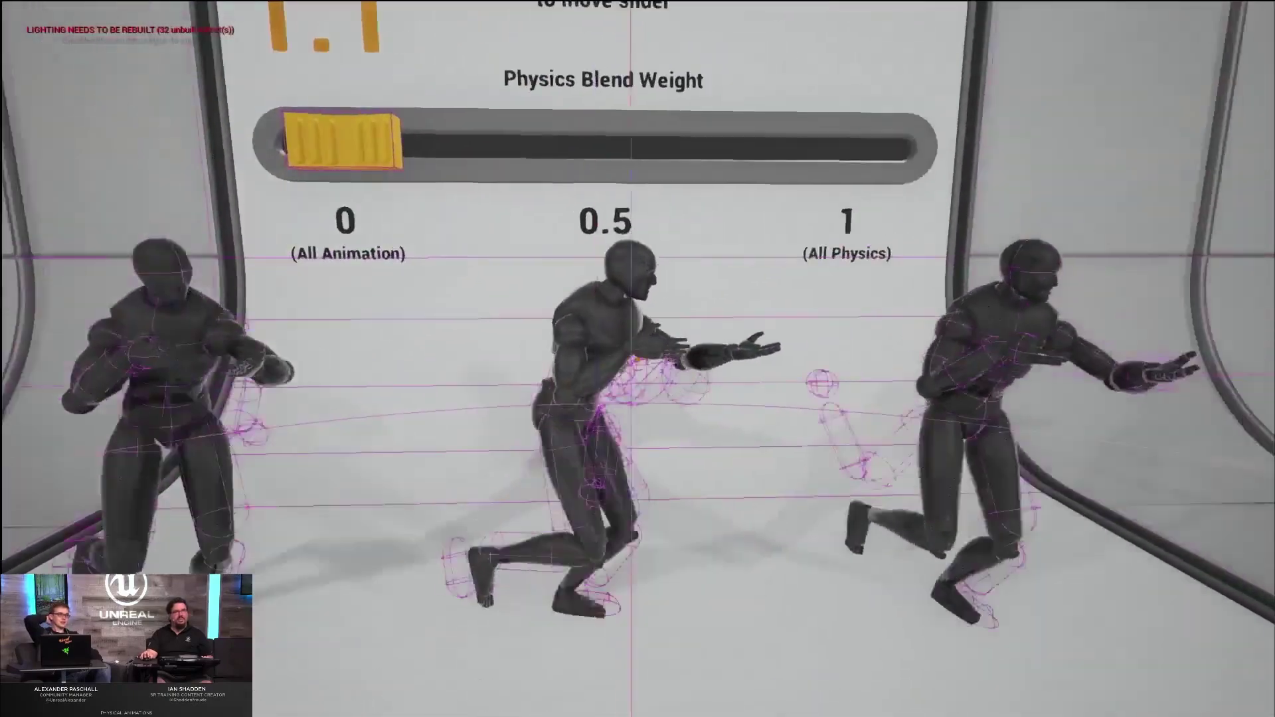
pyautogui.press('w')
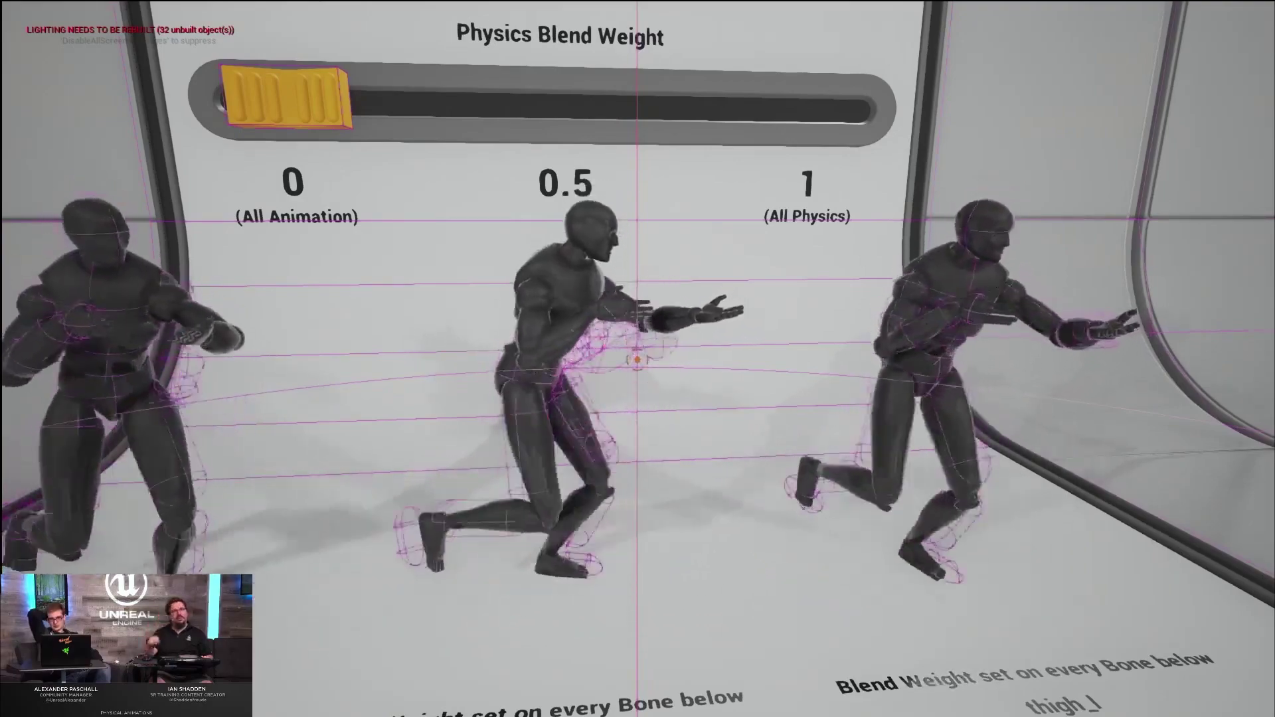
pyautogui.press('s')
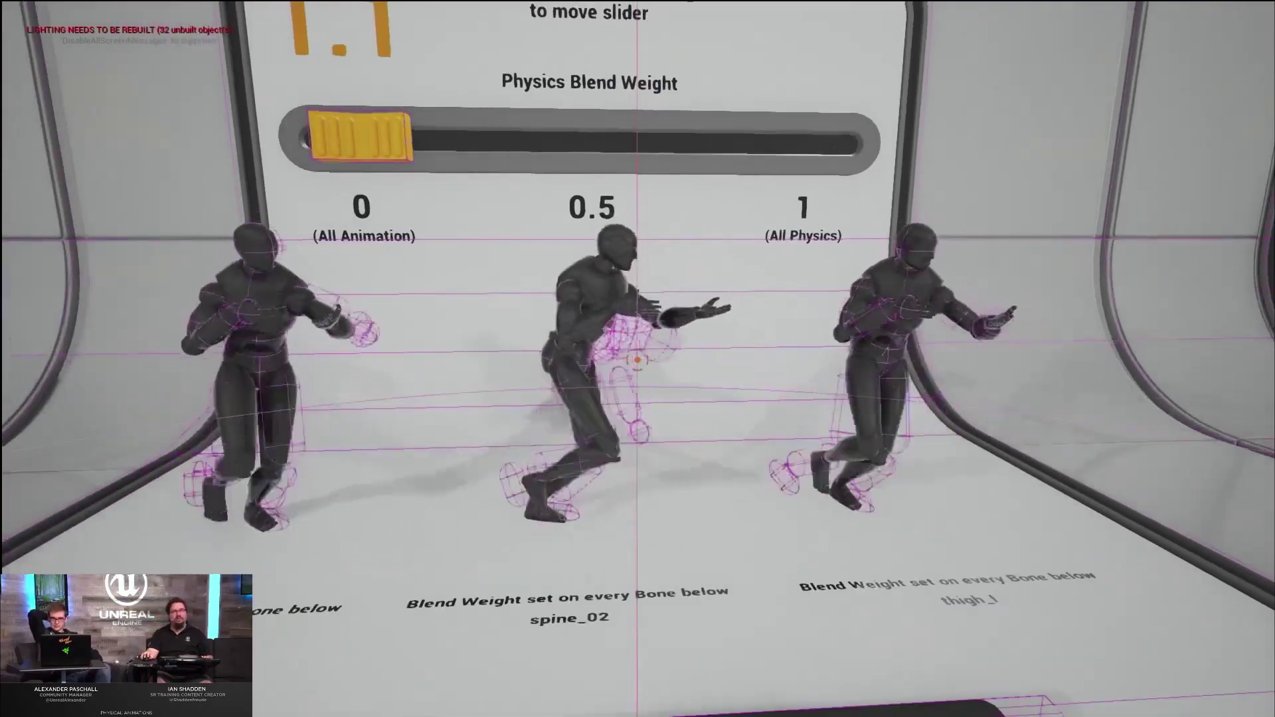
pyautogui.press('d')
pyautogui.press('s')
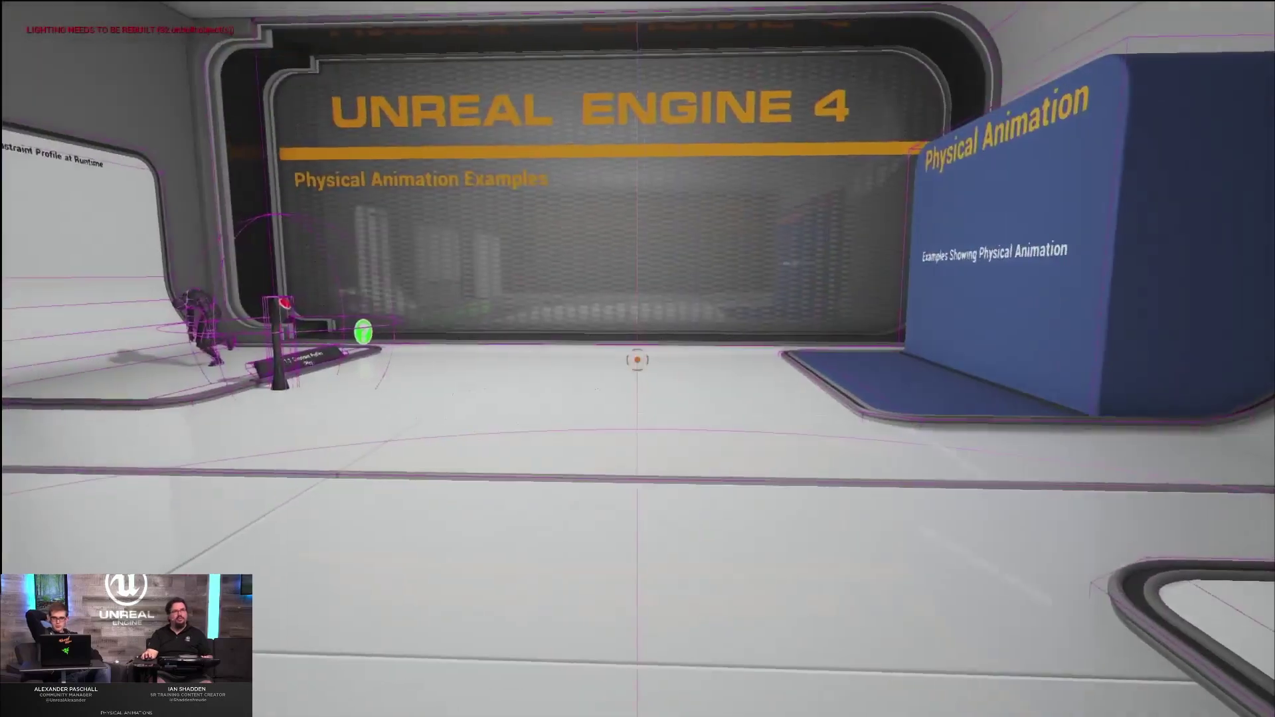
pyautogui.press('w')
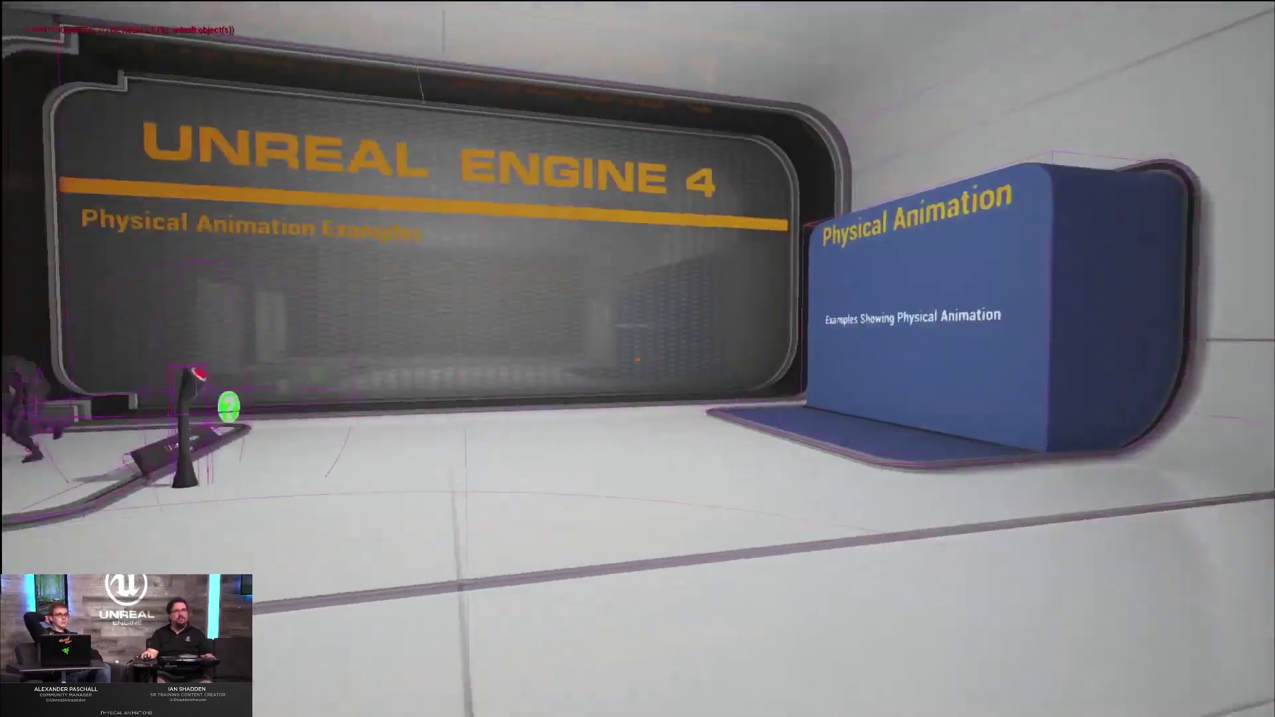
# Stop the play session, select the 1.4 Physics Animation Component display, and leave the full-screen viewport for the standard editor layout.
pyautogui.press('Escape')
pyautogui.moveTo(472, 313); pyautogui.dragTo(279, 327, button='right')
pyautogui.press('s')
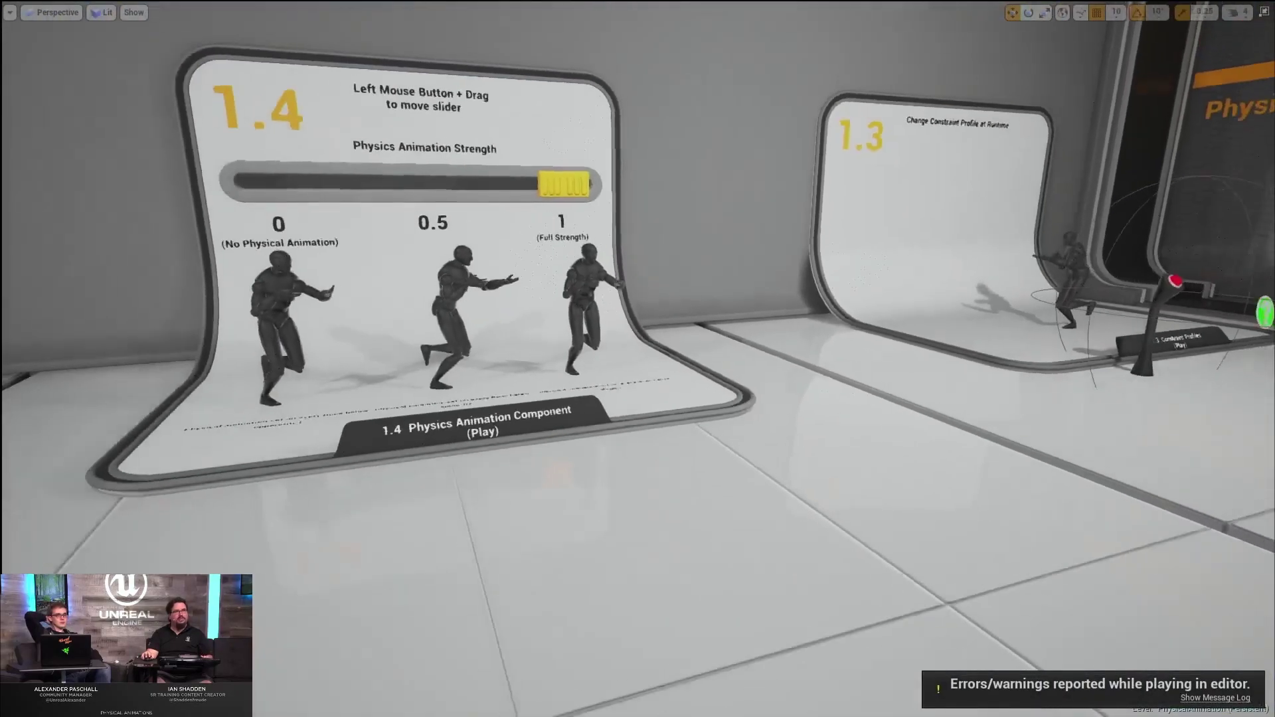
pyautogui.click(471, 313)
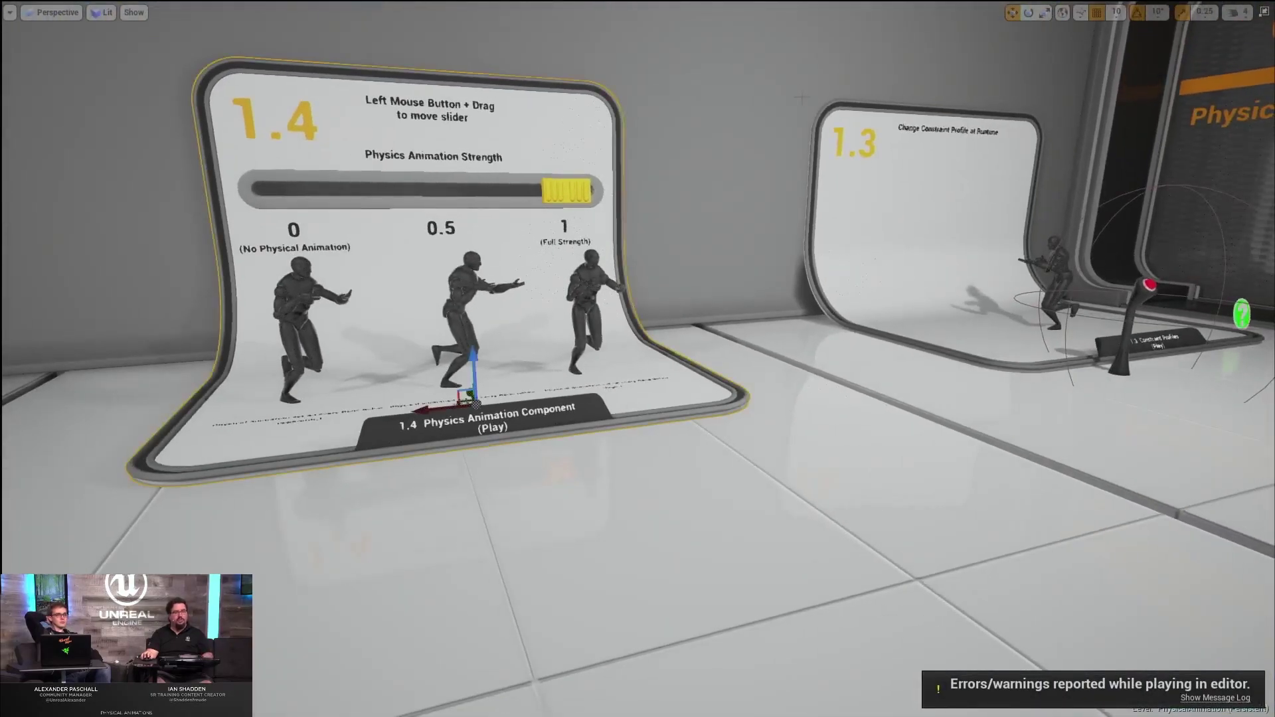
pyautogui.press('F11')
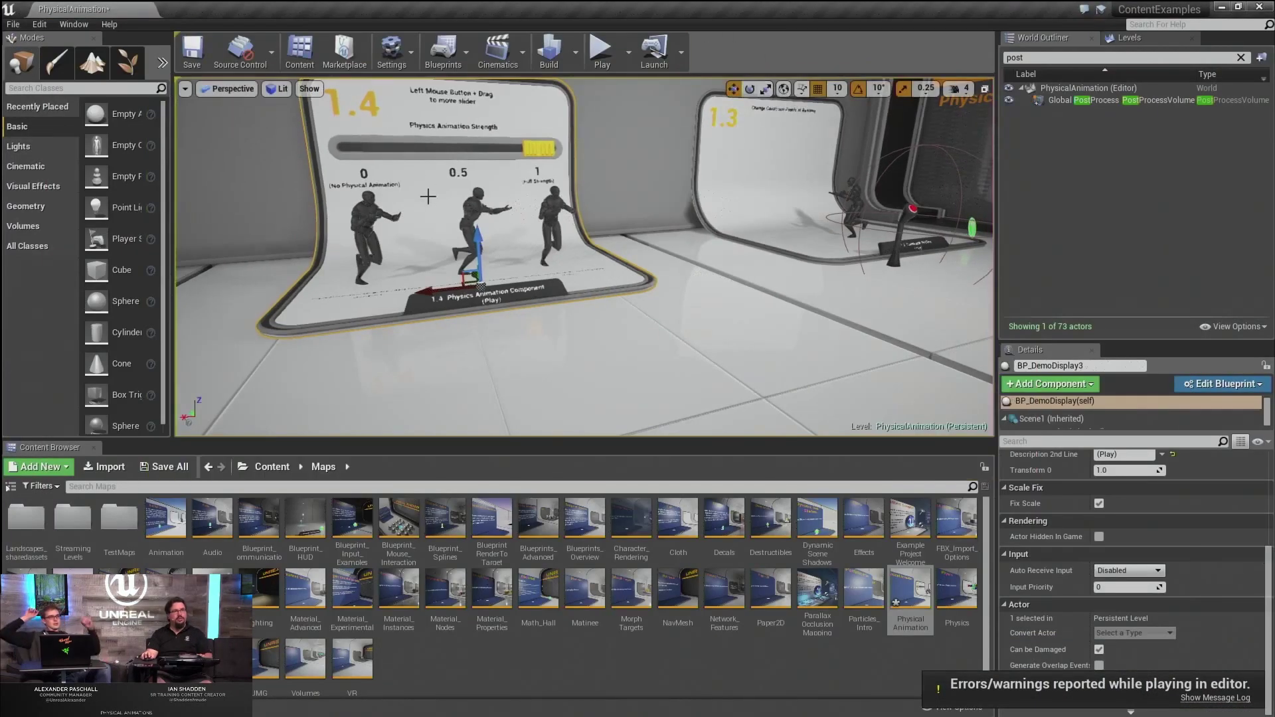
# Open the Blueprint of the middle character in the 1.4 display and maximize its editor window.
pyautogui.click(464, 211)
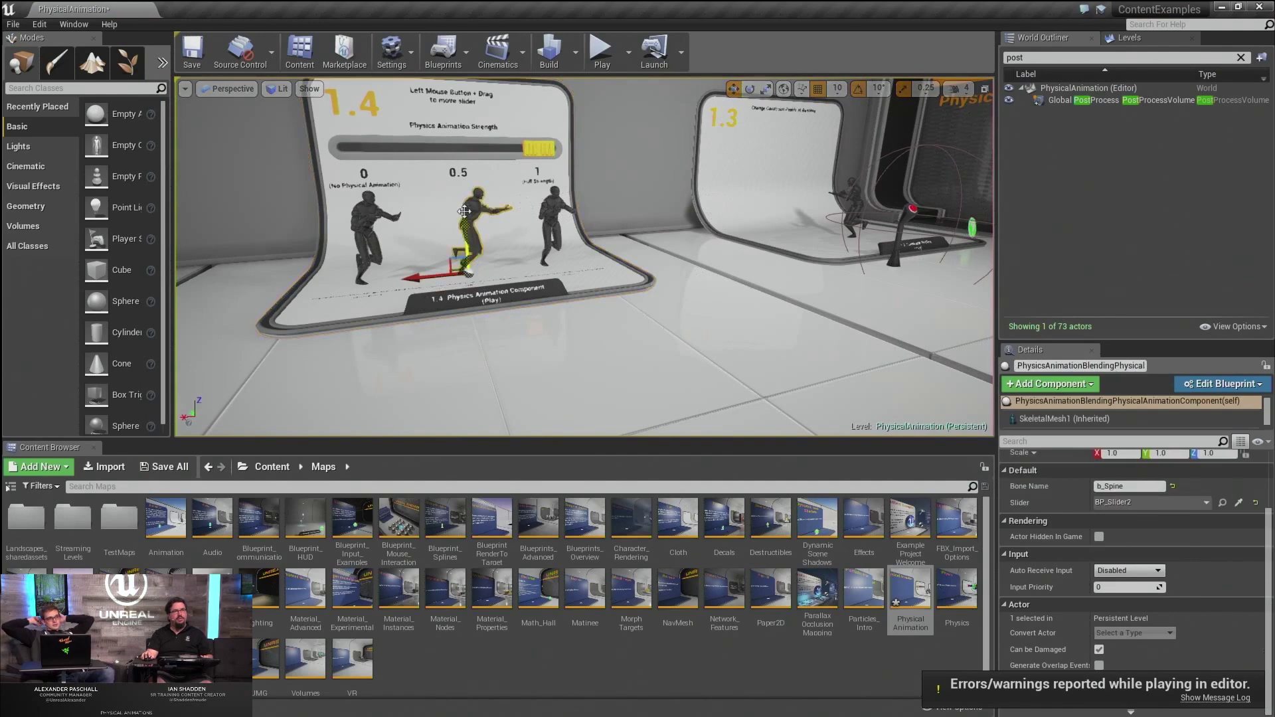
pyautogui.click(1226, 384)
pyautogui.click(1179, 412)
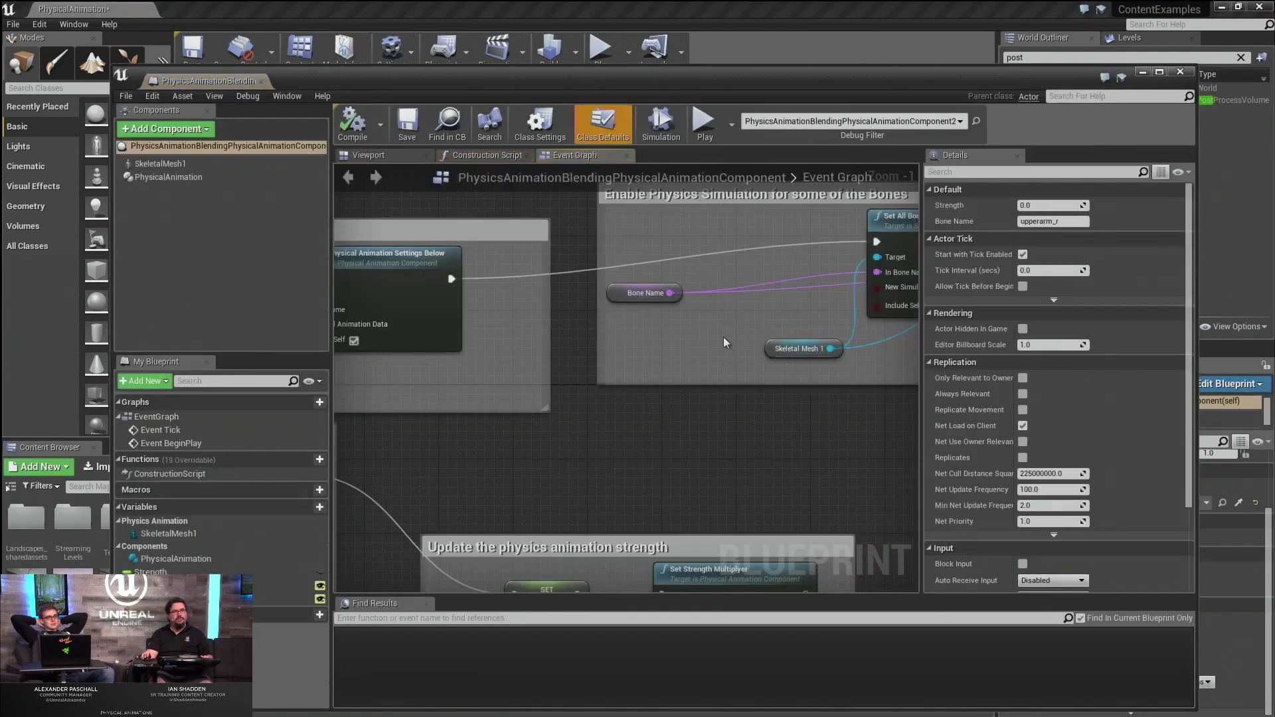
pyautogui.scroll(-6, 723, 337)
pyautogui.doubleClick(720, 77)
# Examine the event graph's physical animation setup, from Set Skeletal Mesh Component and Apply Physical Animation Settings Below to the bone physics simulation.
pyautogui.scroll(4, 636, 292)
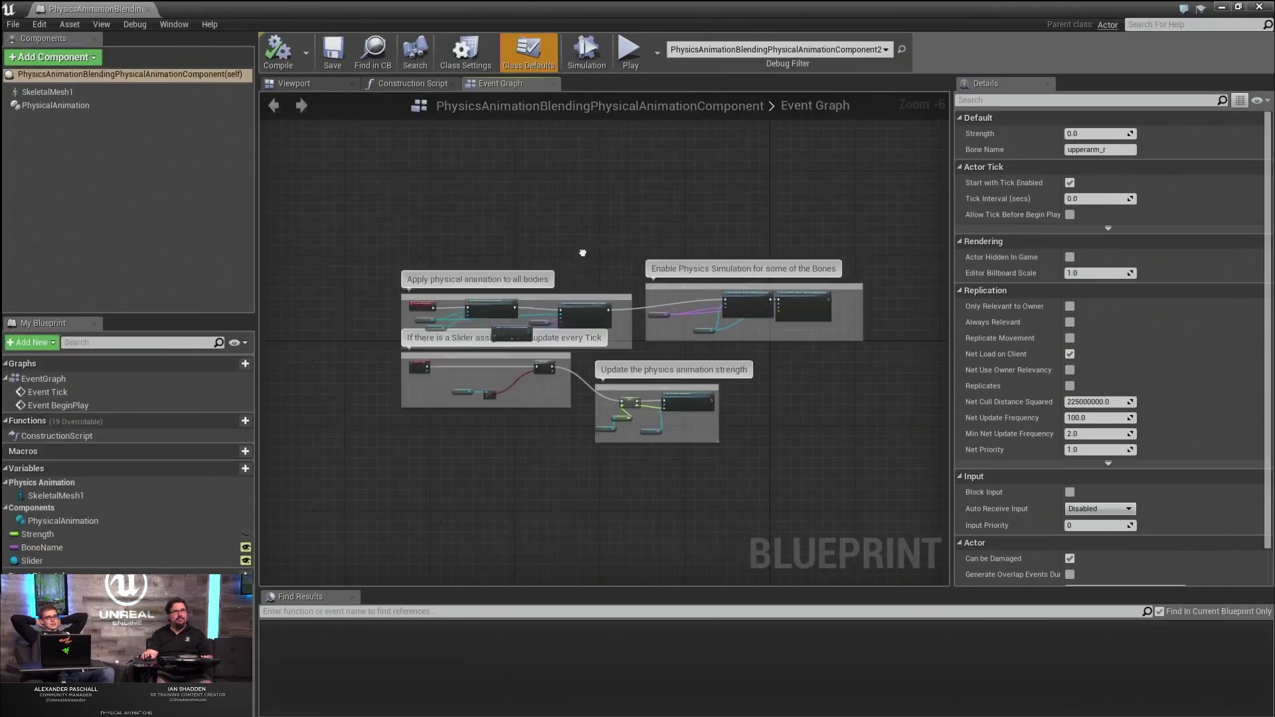
pyautogui.moveTo(556, 305); pyautogui.dragTo(724, 222, button='right')
pyautogui.scroll(2, 608, 289)
pyautogui.moveTo(608, 290); pyautogui.dragTo(635, 243, button='right')
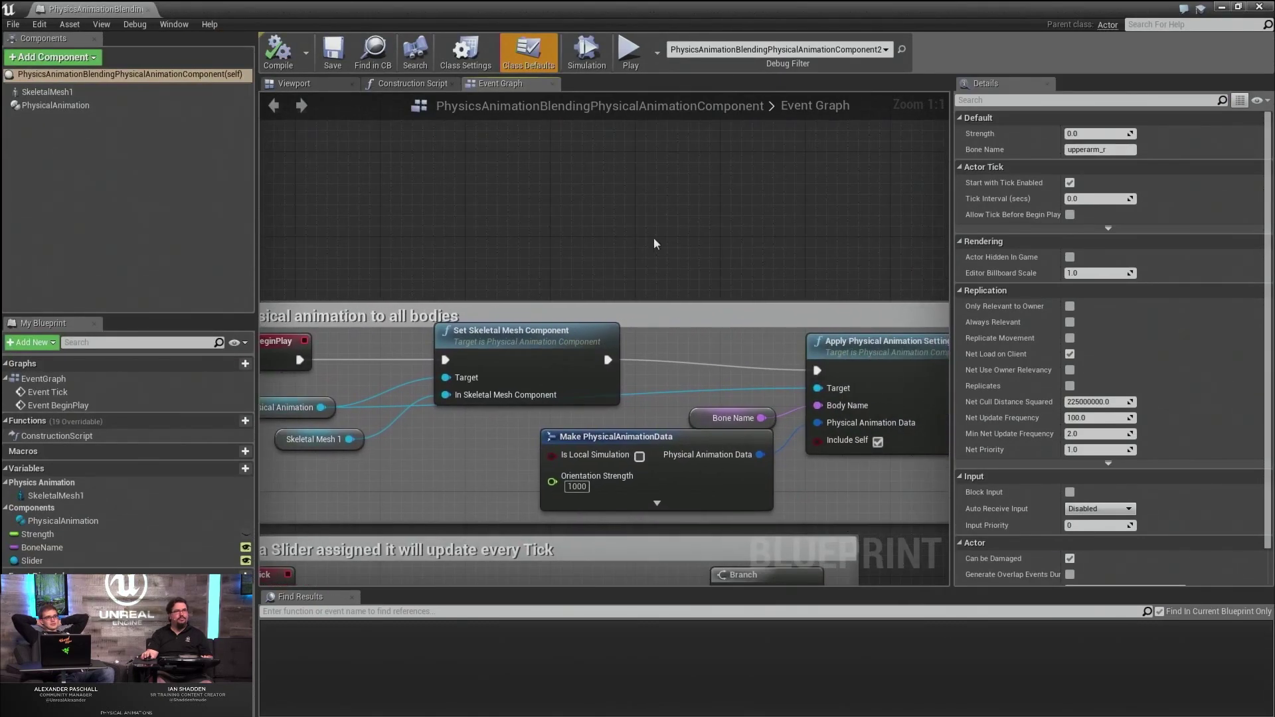
pyautogui.scroll(-2, 664, 236)
pyautogui.moveTo(744, 225); pyautogui.dragTo(558, 242, button='right')
pyautogui.scroll(2, 558, 242)
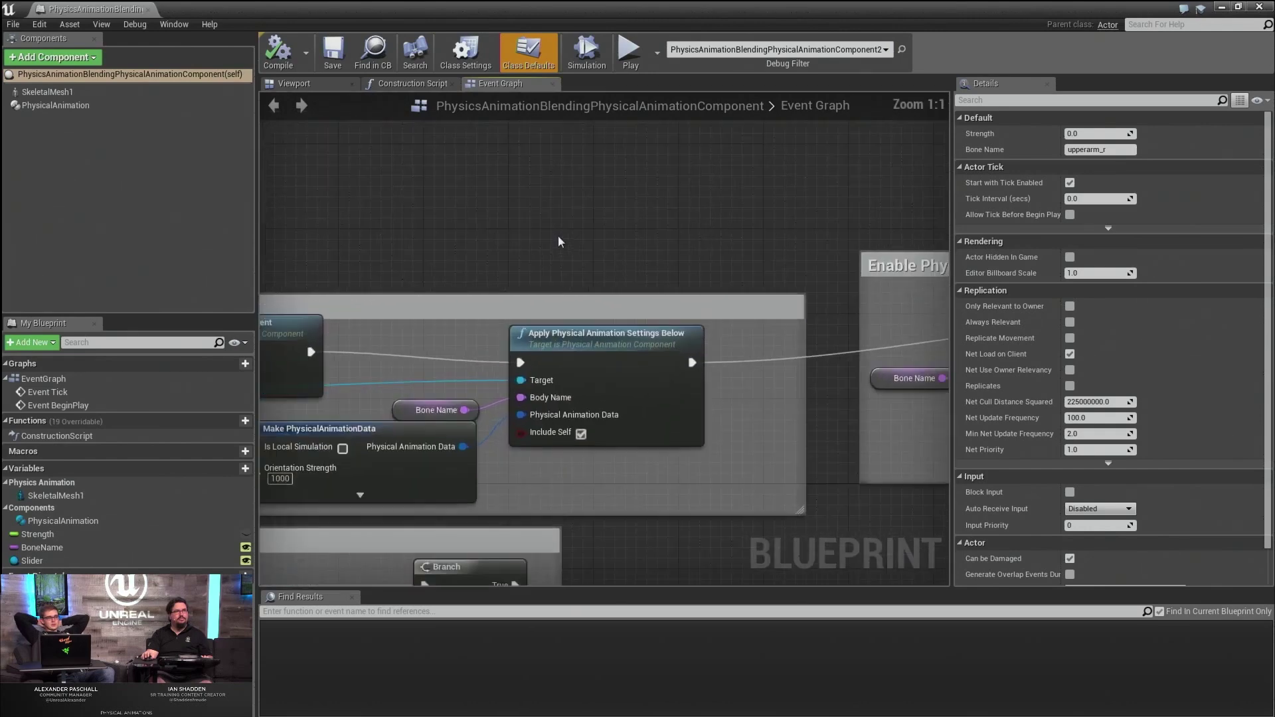
pyautogui.scroll(-5, 696, 231)
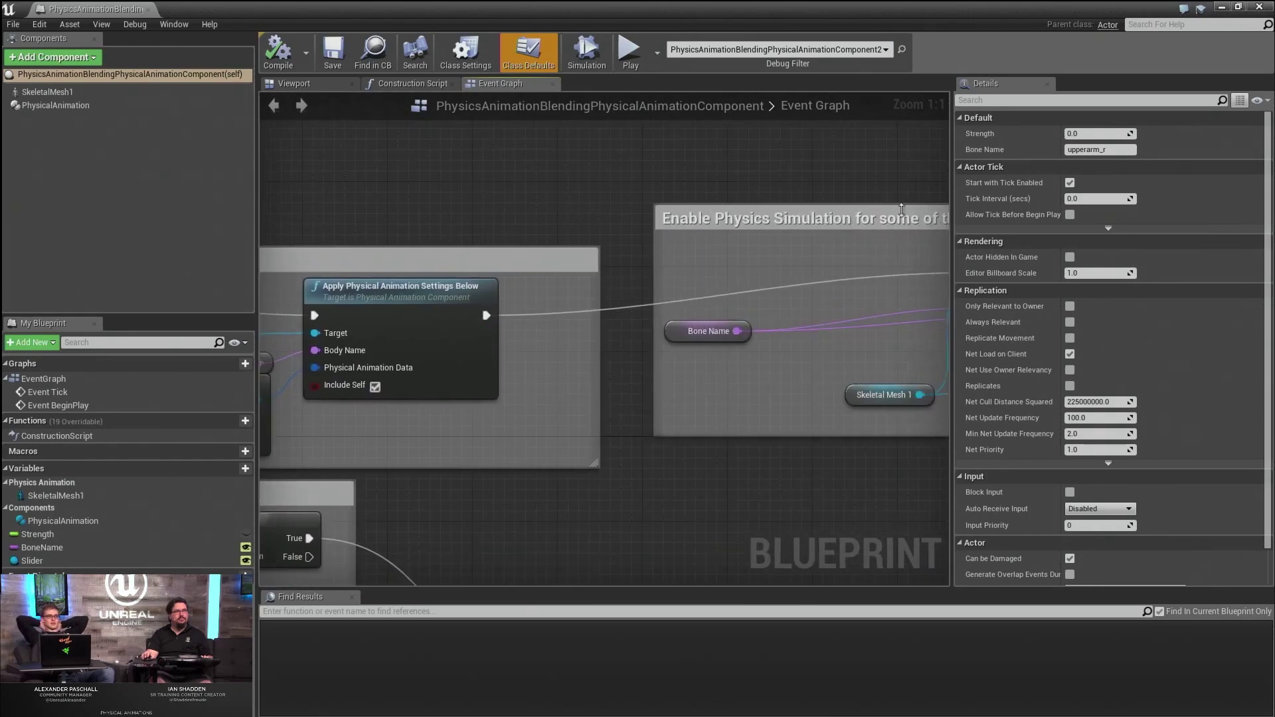
pyautogui.moveTo(906, 210); pyautogui.dragTo(692, 181, button='right')
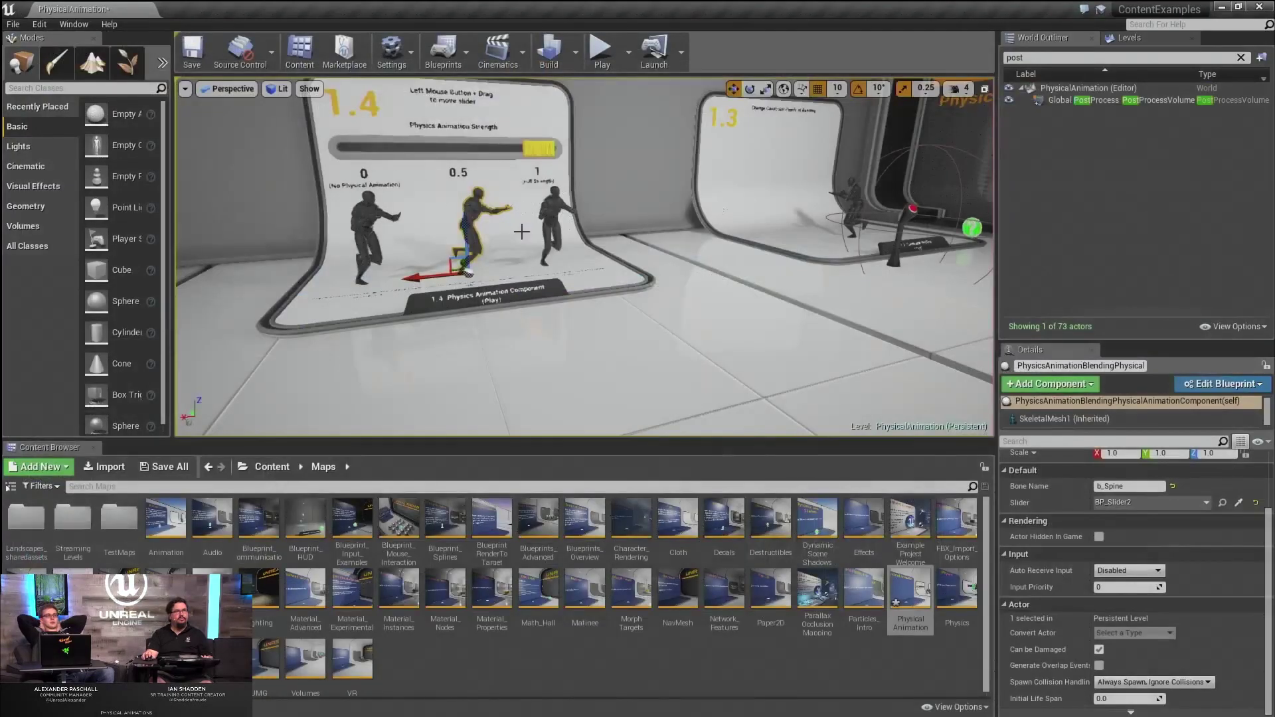
# Back in the level, open the Blueprint of the middle character in the 1.1 Physics Animation Blending display.
pyautogui.moveTo(522, 231); pyautogui.dragTo(963, 240, button='right')
pyautogui.click(600, 299)
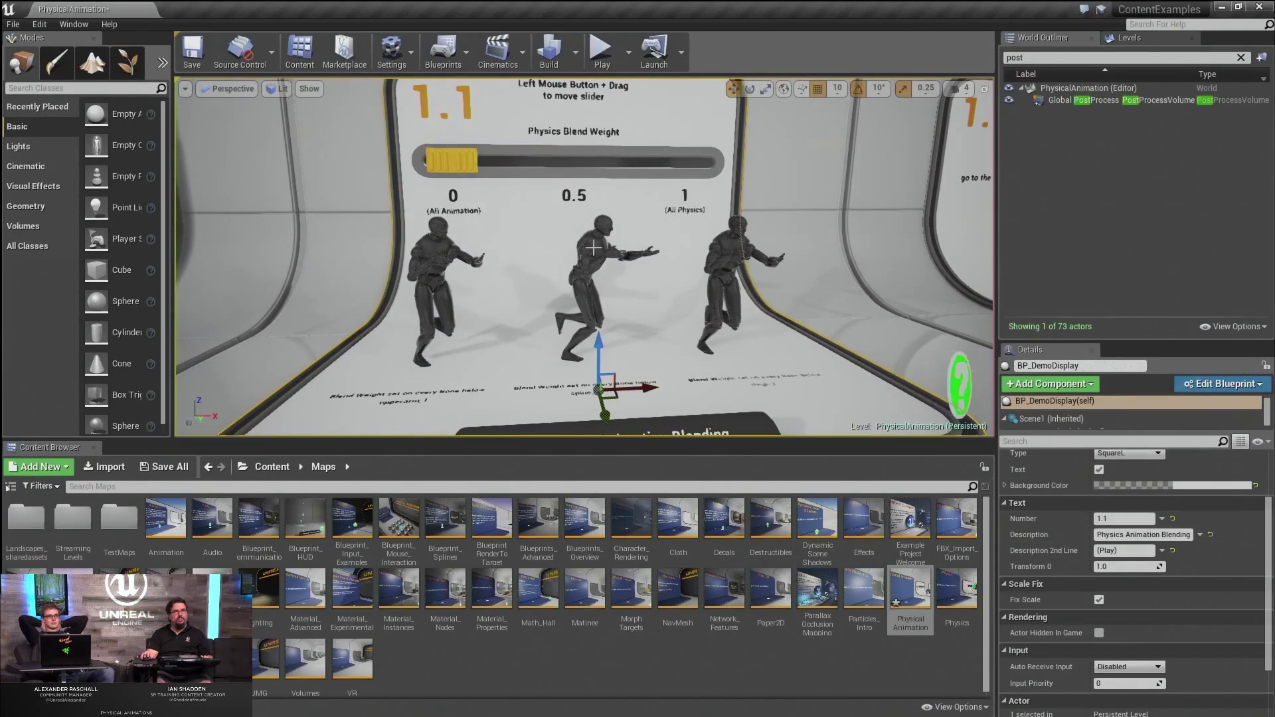
pyautogui.click(627, 254)
pyautogui.click(1193, 384)
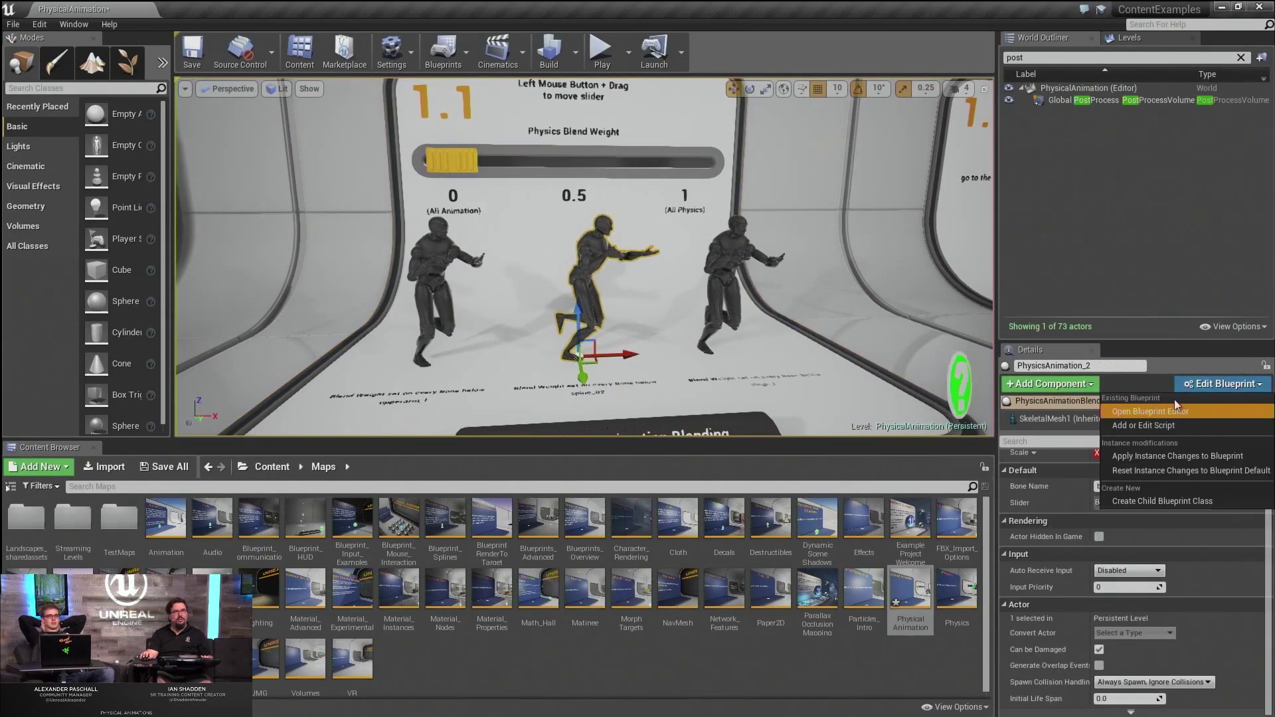
pyautogui.click(1176, 410)
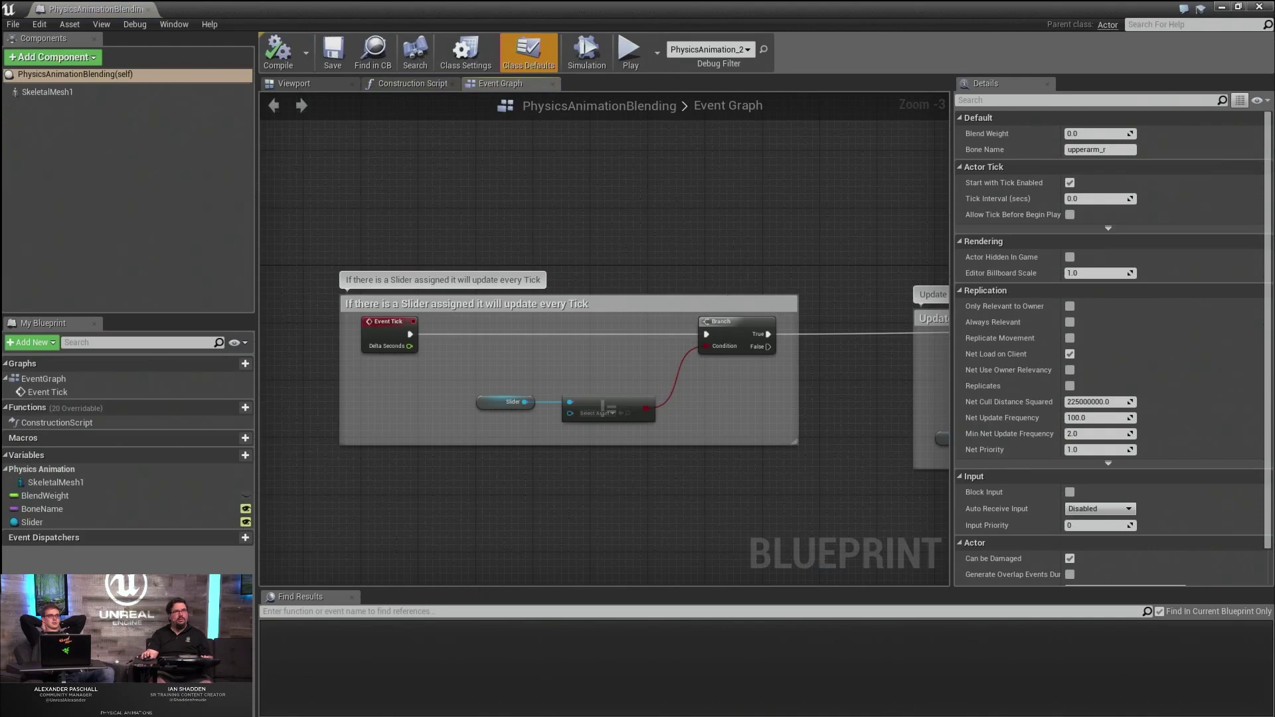
# Examine how the PhysicsAnimationBlending event graph updates the blend weight from the slider and enables physics simulation for the bones.
pyautogui.scroll(2, 610, 243)
pyautogui.moveTo(610, 242); pyautogui.dragTo(561, 250, button='right')
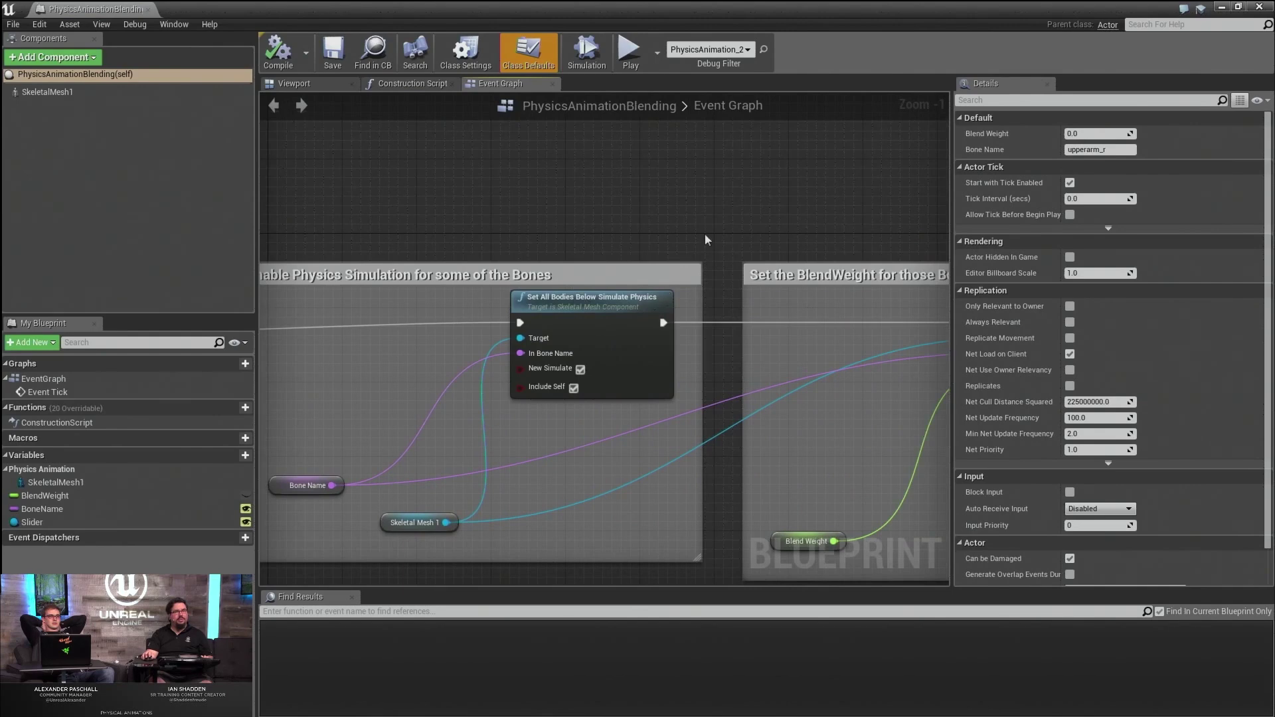
pyautogui.moveTo(266, 379); pyautogui.dragTo(530, 403, button='right')
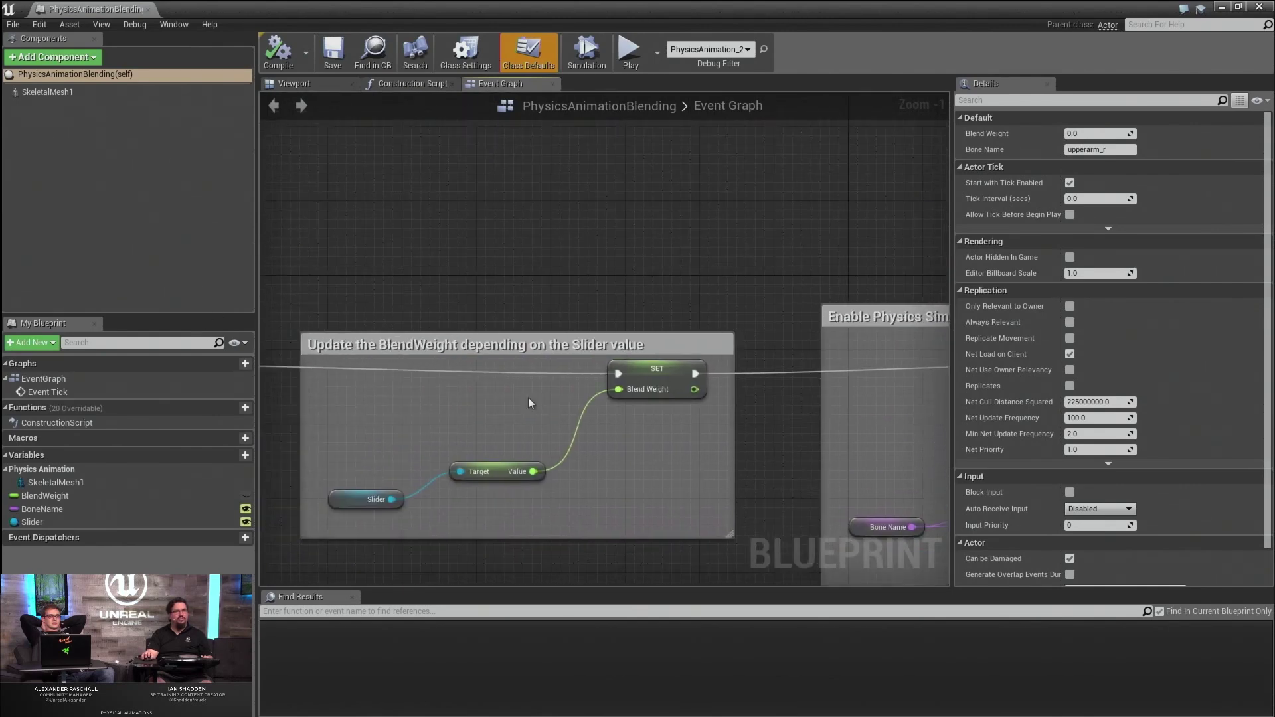
pyautogui.moveTo(831, 216); pyautogui.dragTo(445, 197, button='right')
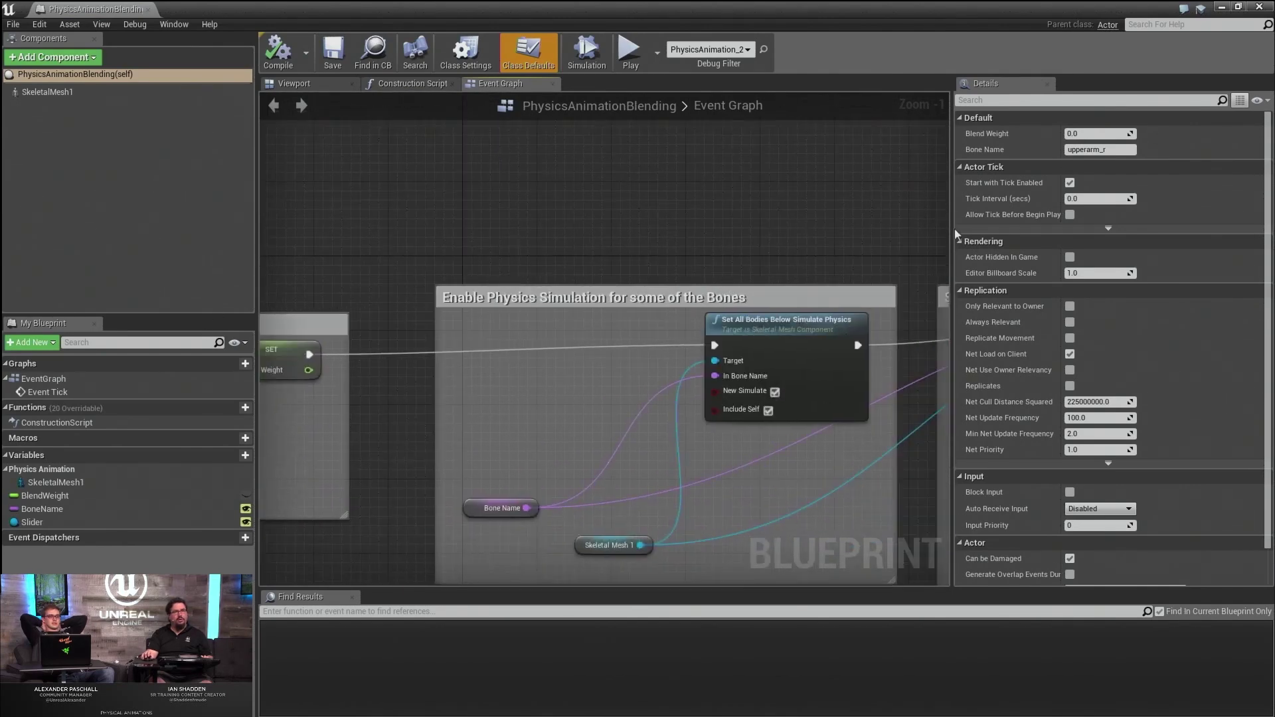
# Examine how the BoneName variable feeds the Simulate Physics and blend weight nodes, and close the PhysicsAnimationBlending Blueprint to return to the level.
pyautogui.moveTo(862, 332); pyautogui.dragTo(641, 301, button='right')
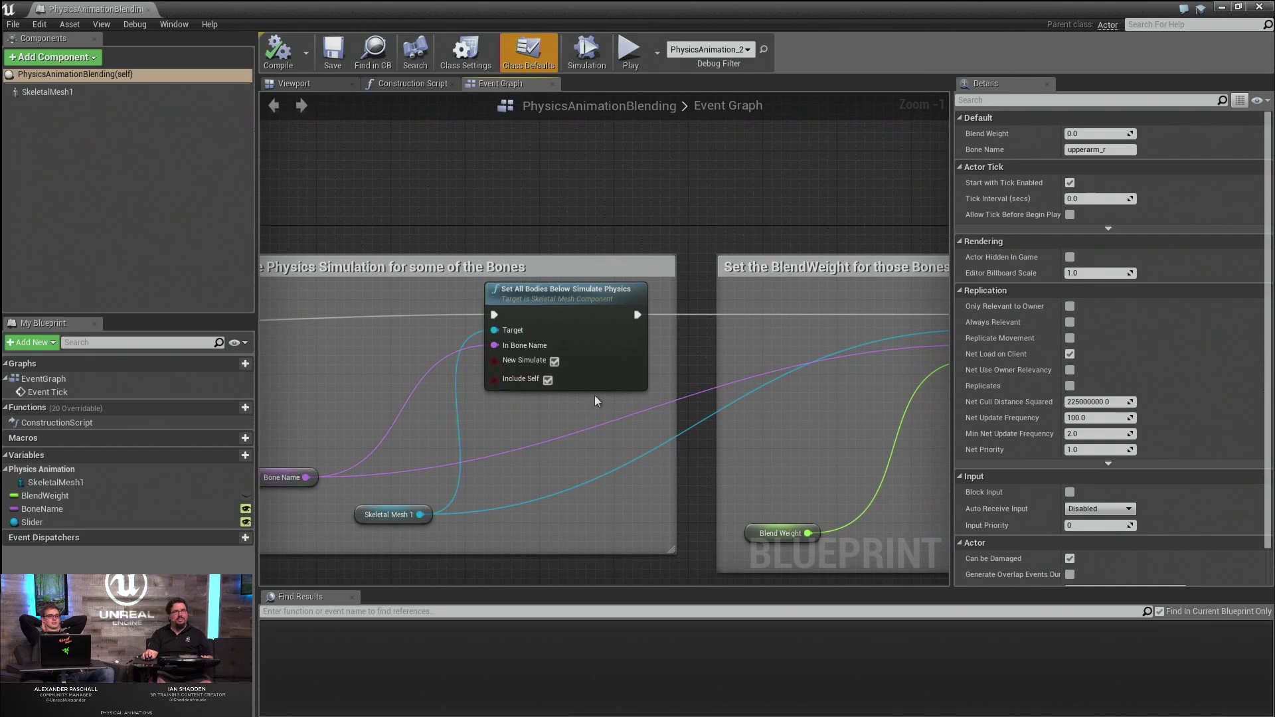
pyautogui.click(275, 483)
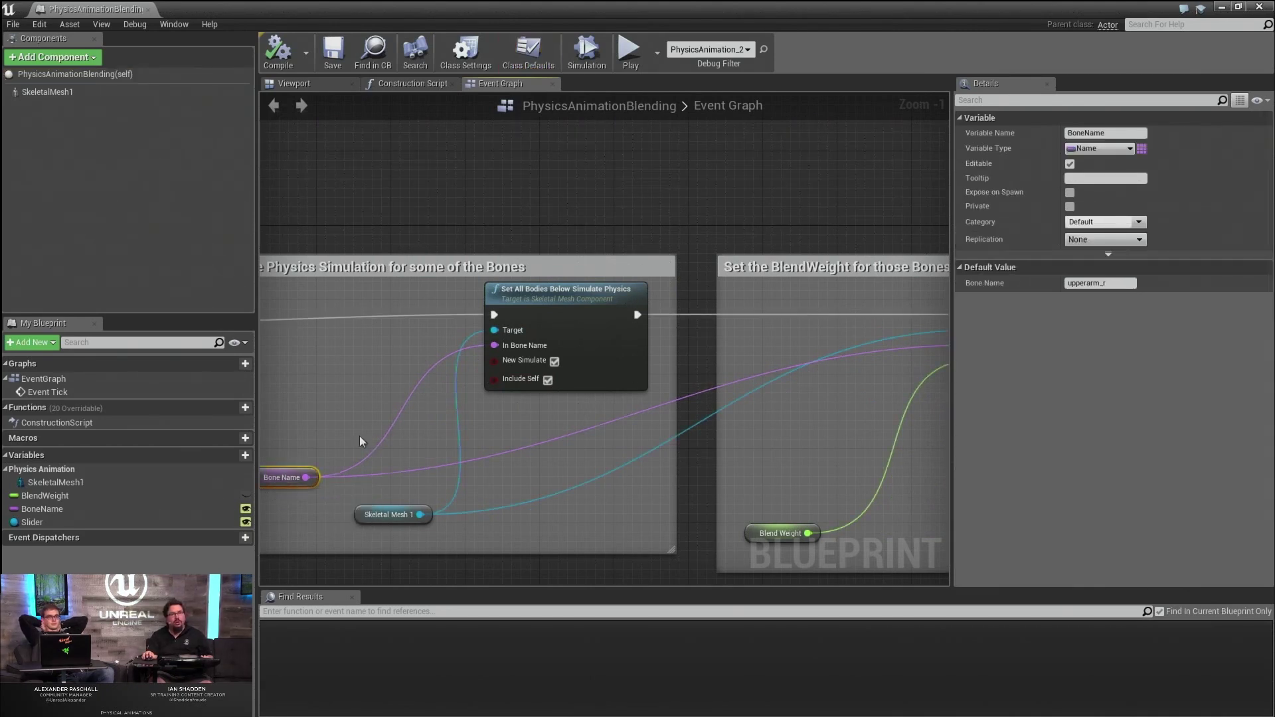
pyautogui.moveTo(740, 247); pyautogui.dragTo(858, 257, button='right')
pyautogui.scroll(-4, 858, 257)
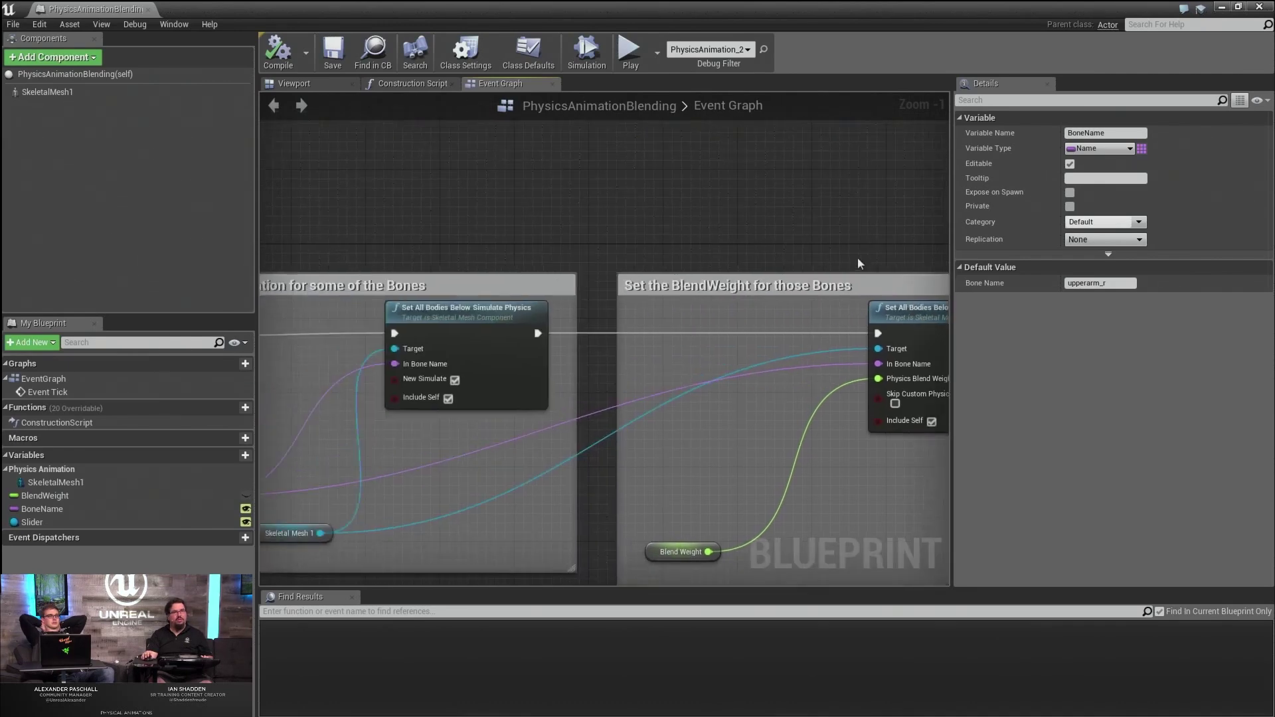
pyautogui.moveTo(448, 382)
pyautogui.mouseDown(button='right')
pyautogui.moveTo(607, 414)
pyautogui.moveTo(663, 481)
pyautogui.moveTo(820, 421)
pyautogui.moveTo(460, 399)
pyautogui.mouseUp(button='right')
pyautogui.moveTo(741, 398); pyautogui.dragTo(550, 408, button='right')
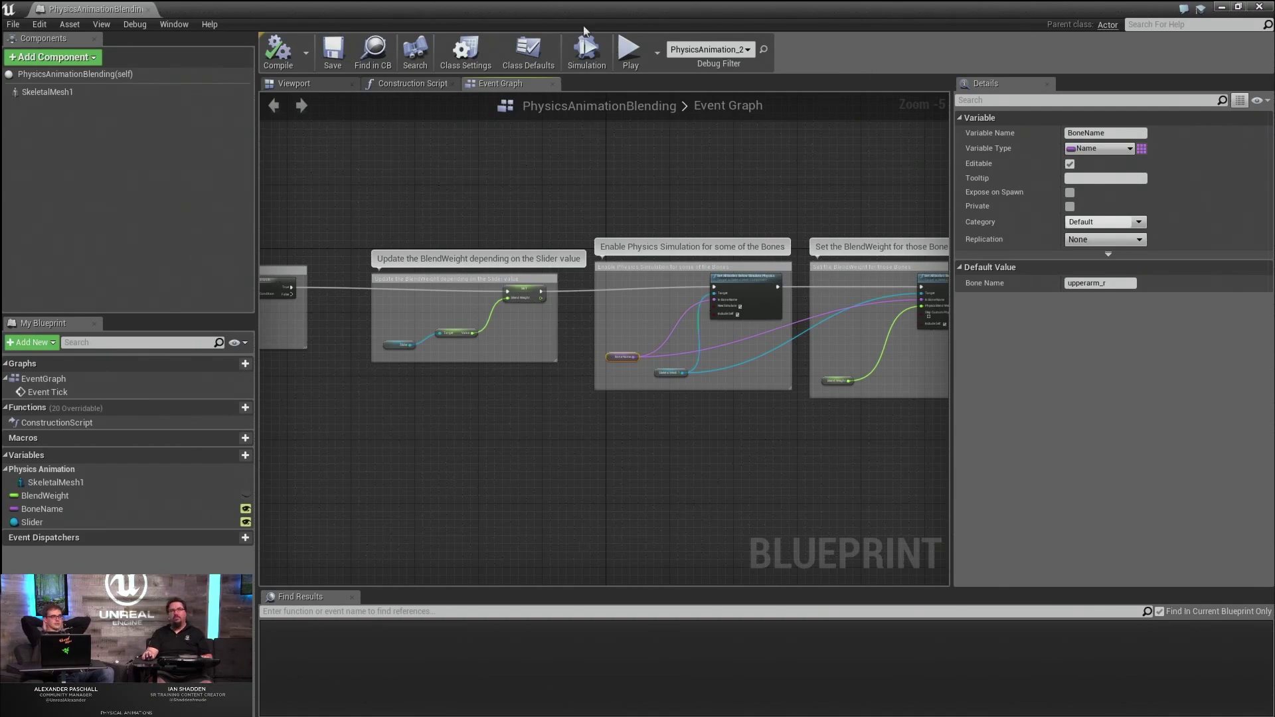
pyautogui.middleClick(126, 9)
pyautogui.moveTo(664, 199); pyautogui.dragTo(651, 228, button='right')
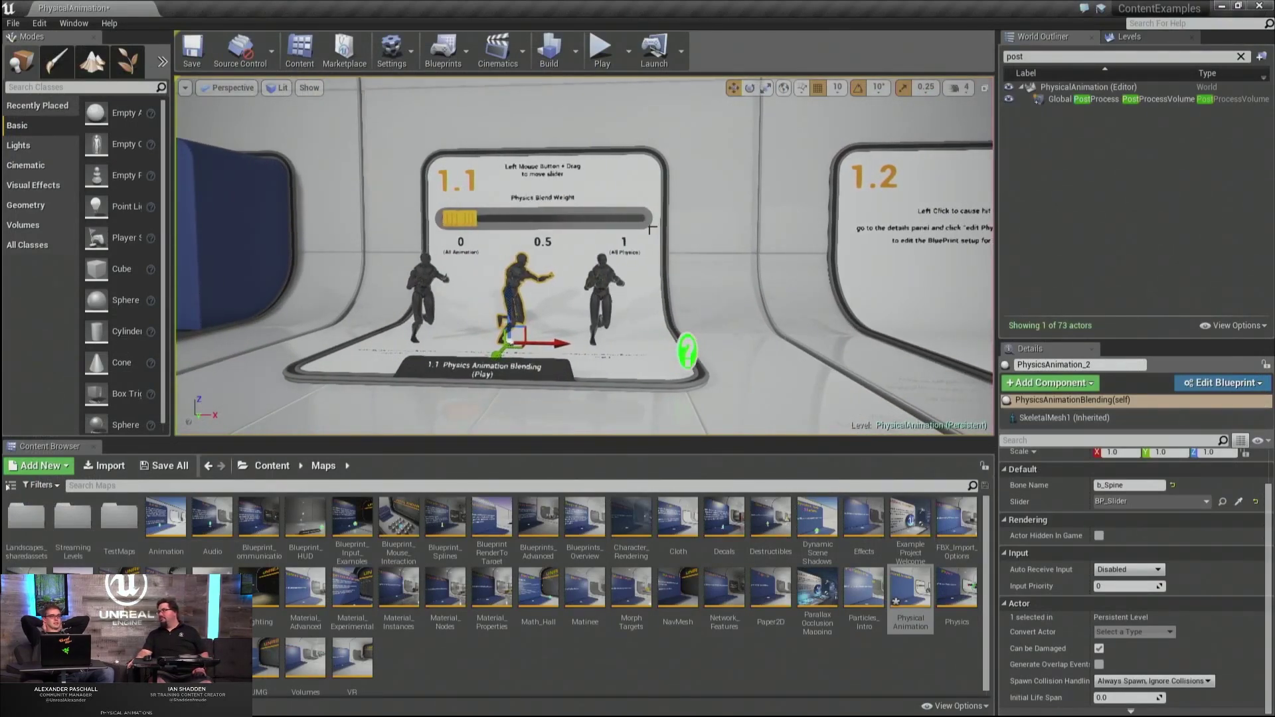
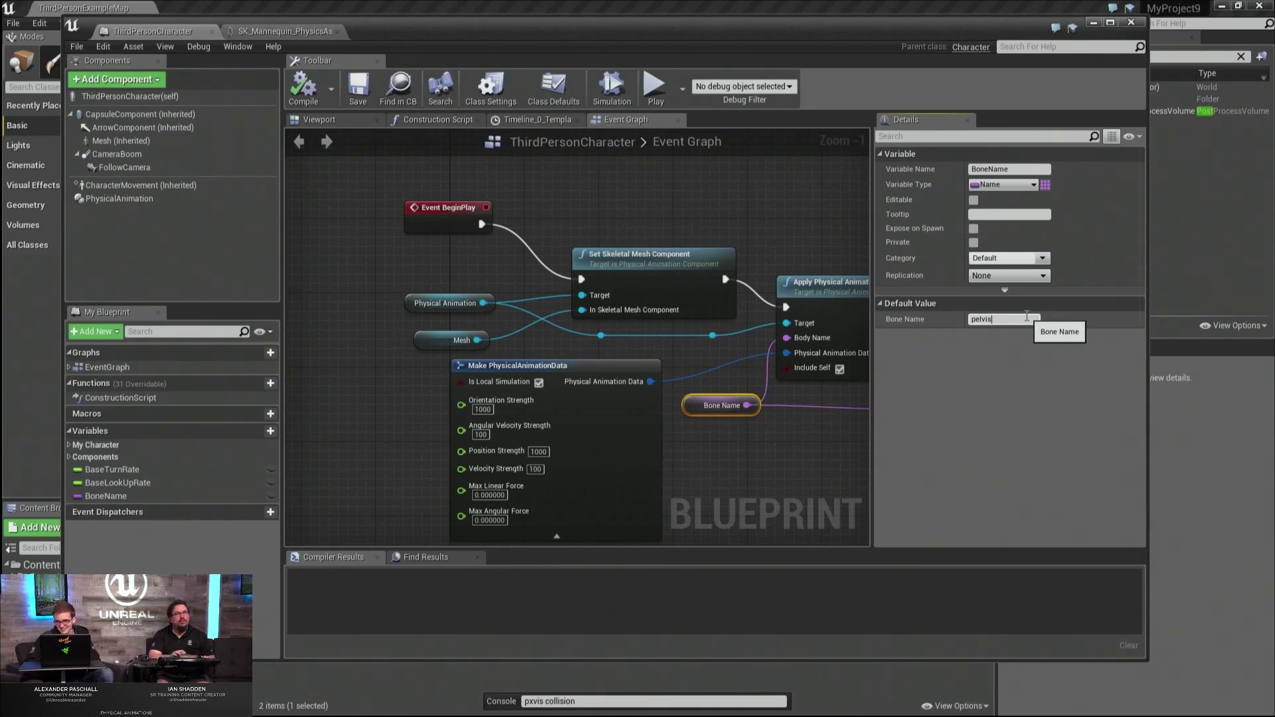
# In the ThirdPersonCharacter event graph, turn off Include Self on the Set All Bodies Below Simulate Physics node driven by Bone Name.
pyautogui.moveTo(752, 215); pyautogui.dragTo(445, 219, button='right')
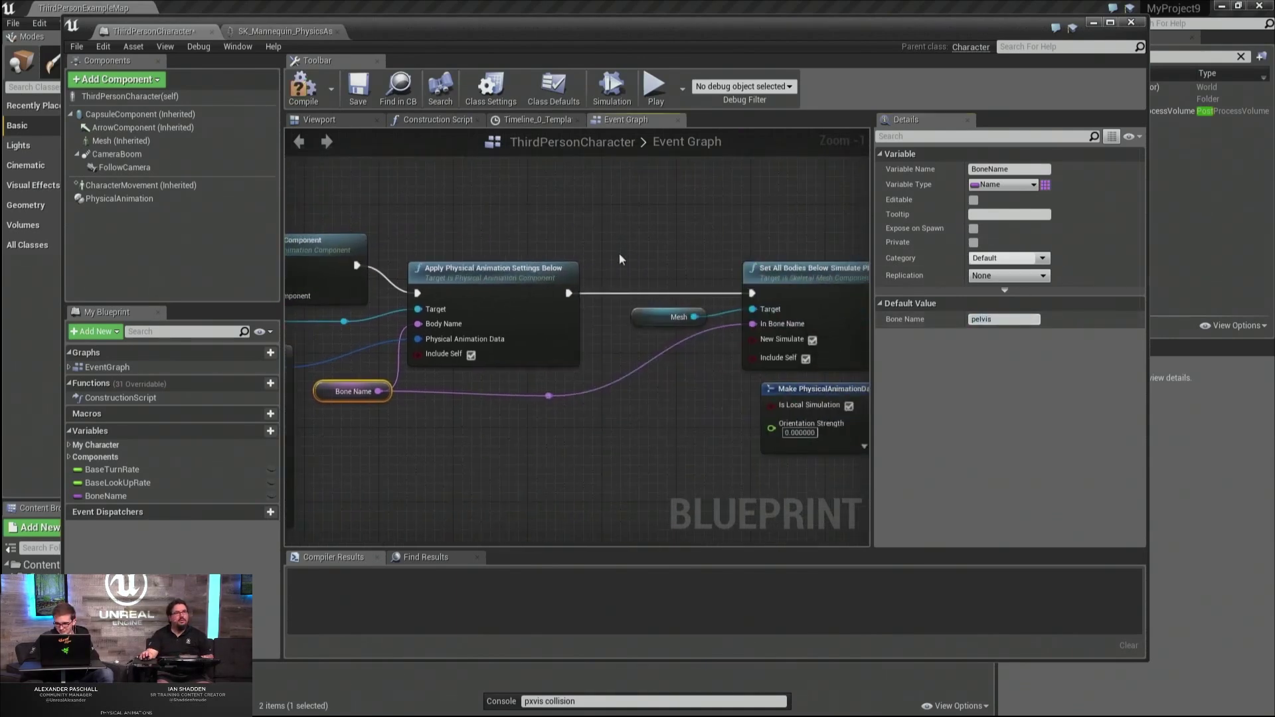
pyautogui.moveTo(621, 259); pyautogui.dragTo(453, 239, button='right')
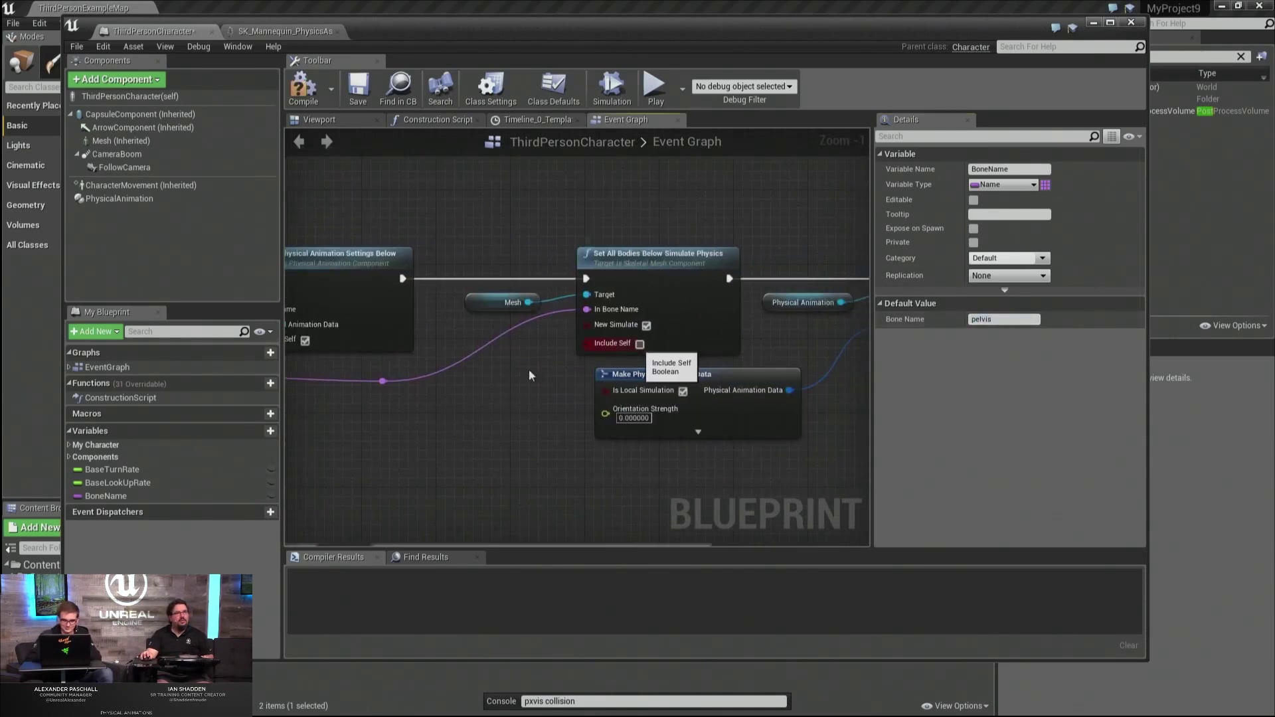
pyautogui.moveTo(436, 390); pyautogui.dragTo(642, 398, button='right')
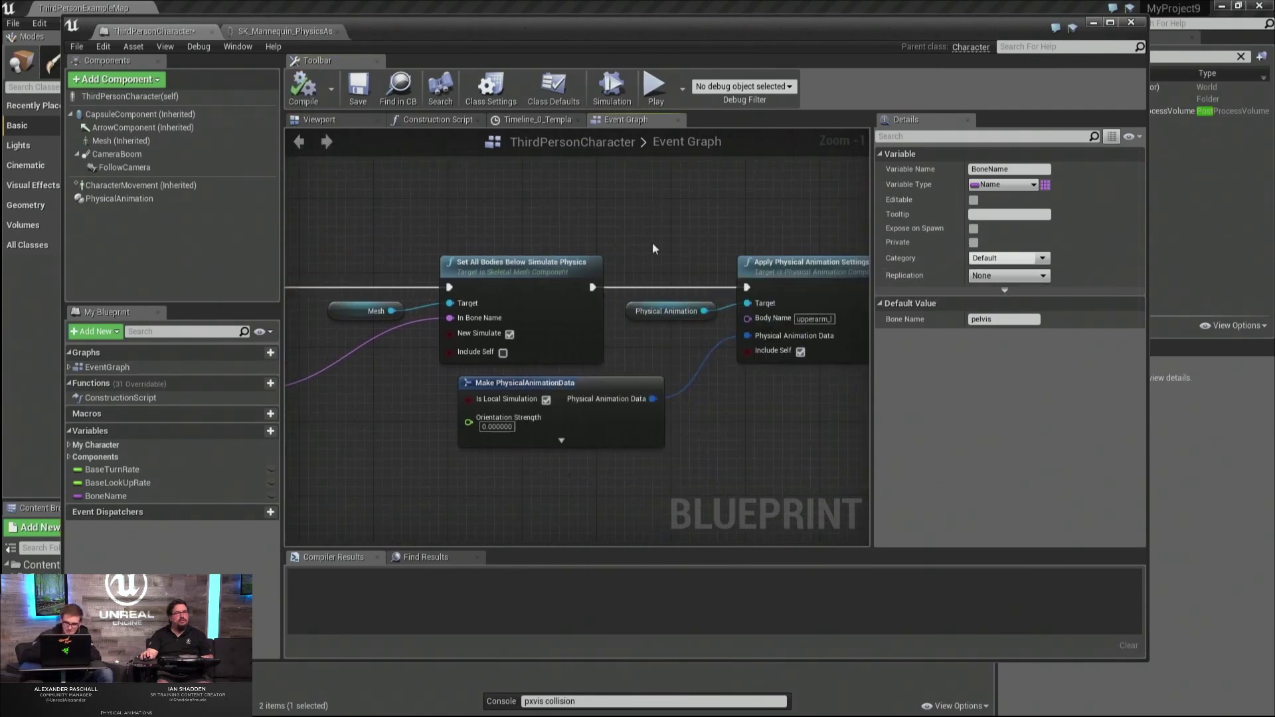
pyautogui.moveTo(656, 249); pyautogui.dragTo(624, 312, button='right')
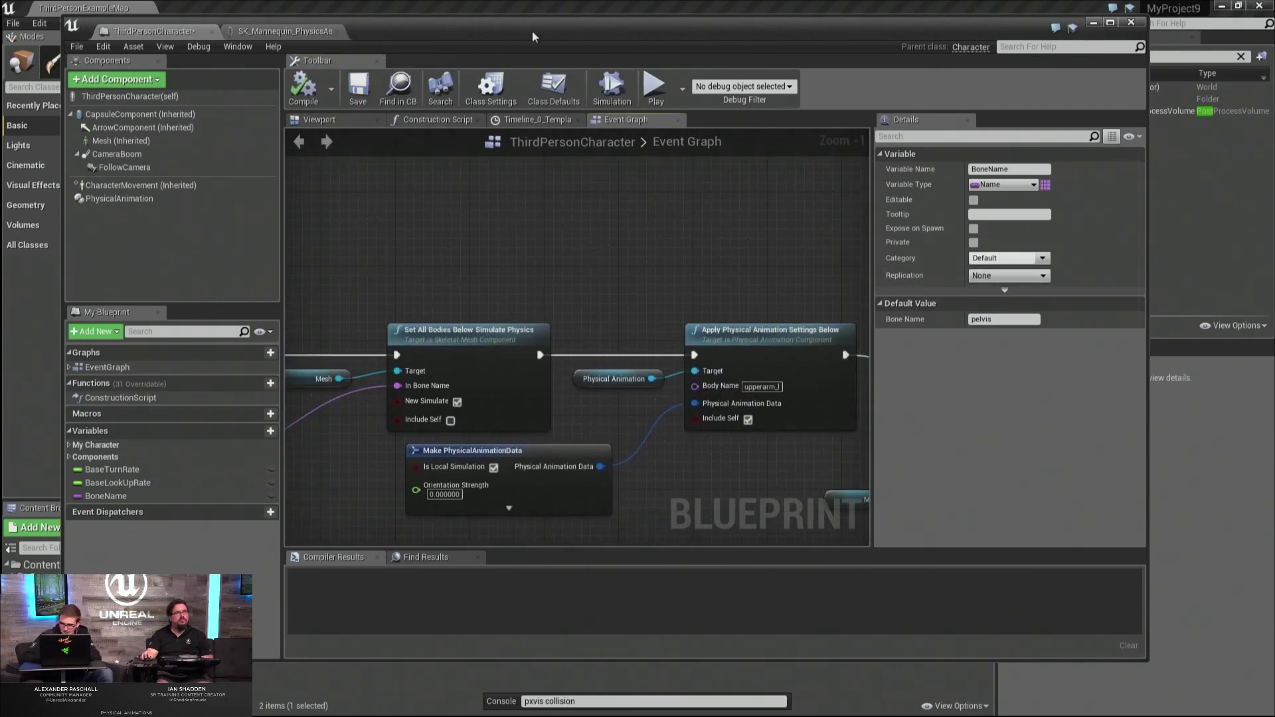
# Move the Blueprint window out of the way and play the level, running the character to the stairs to check its physical animation.
pyautogui.moveTo(535, 37); pyautogui.dragTo(0, 36)
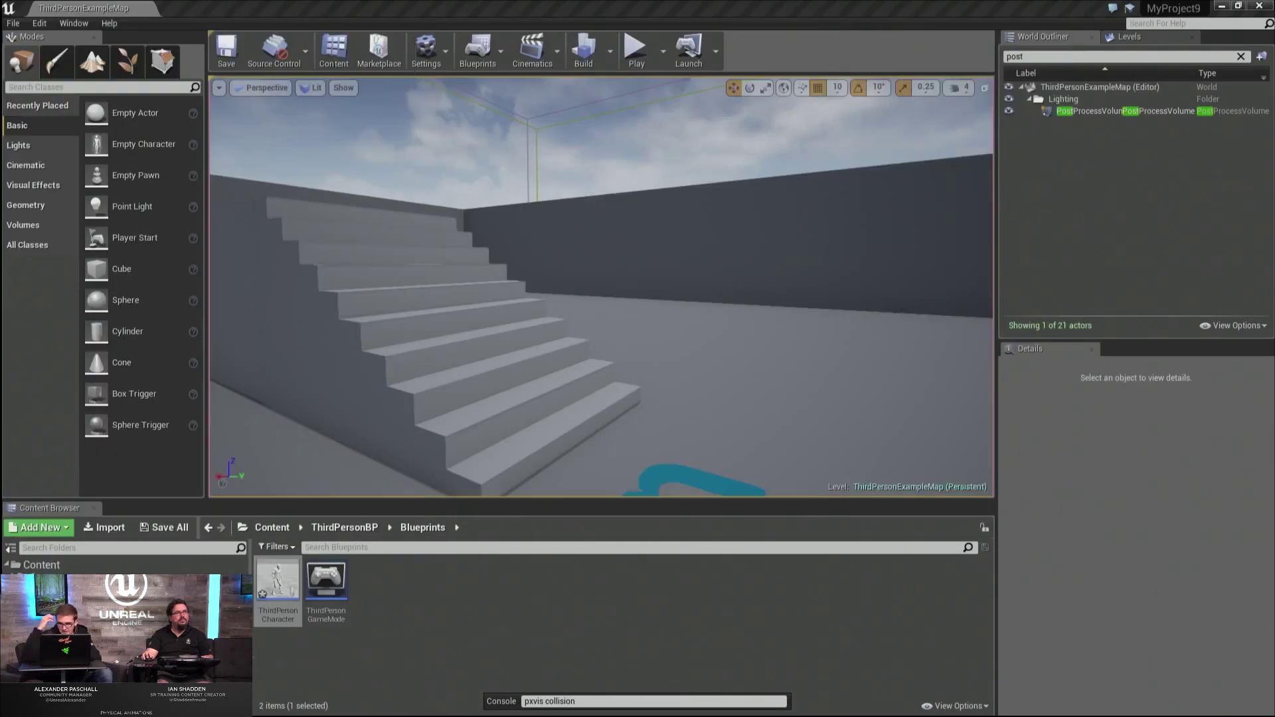
pyautogui.click(635, 48)
pyautogui.press('d')
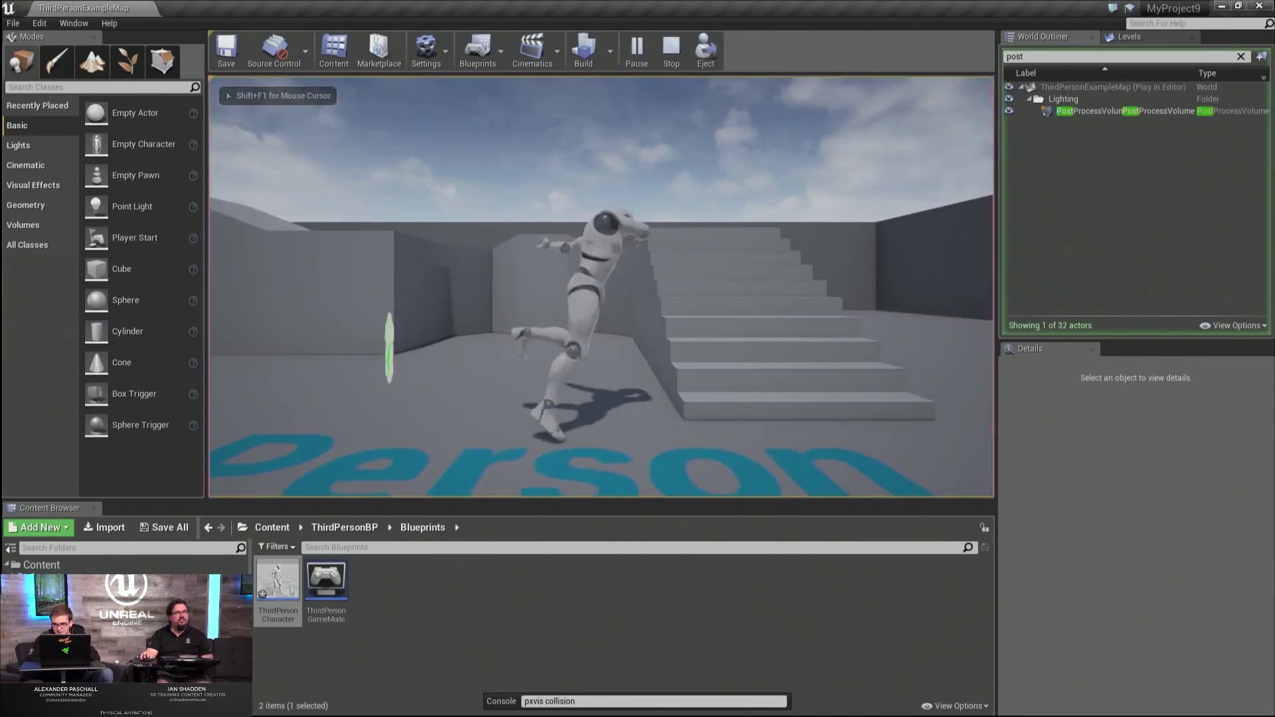
pyautogui.press('w')
pyautogui.press('d')
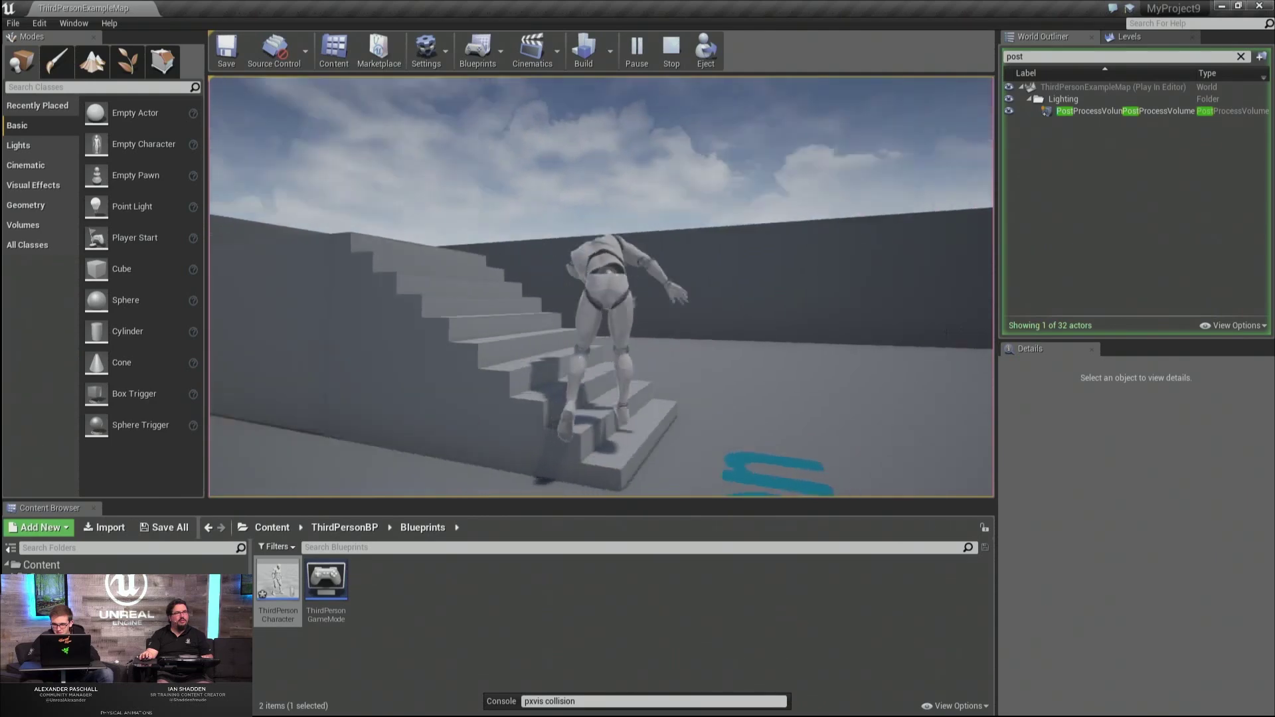
pyautogui.press('a')
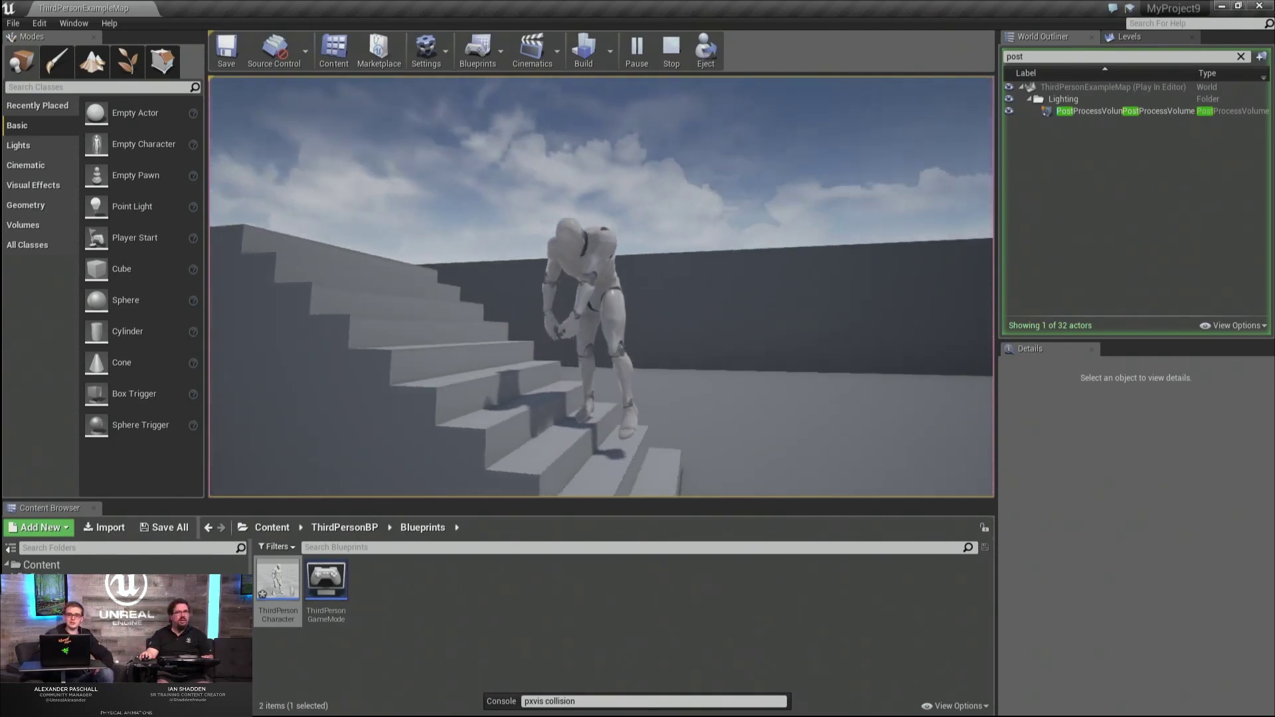
pyautogui.press('s')
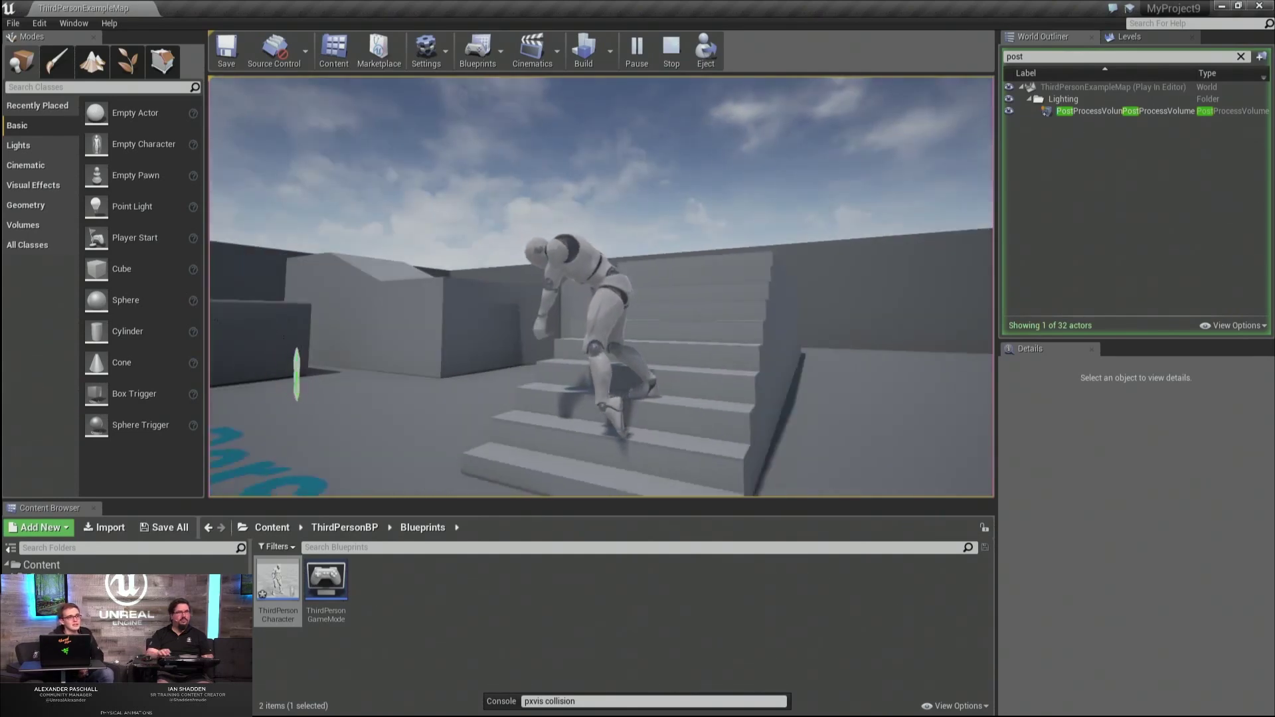
# Run the console command pxvis collision during play, inspect the character's collision shapes on the stairs, and stop the play session.
pyautogui.press('`')
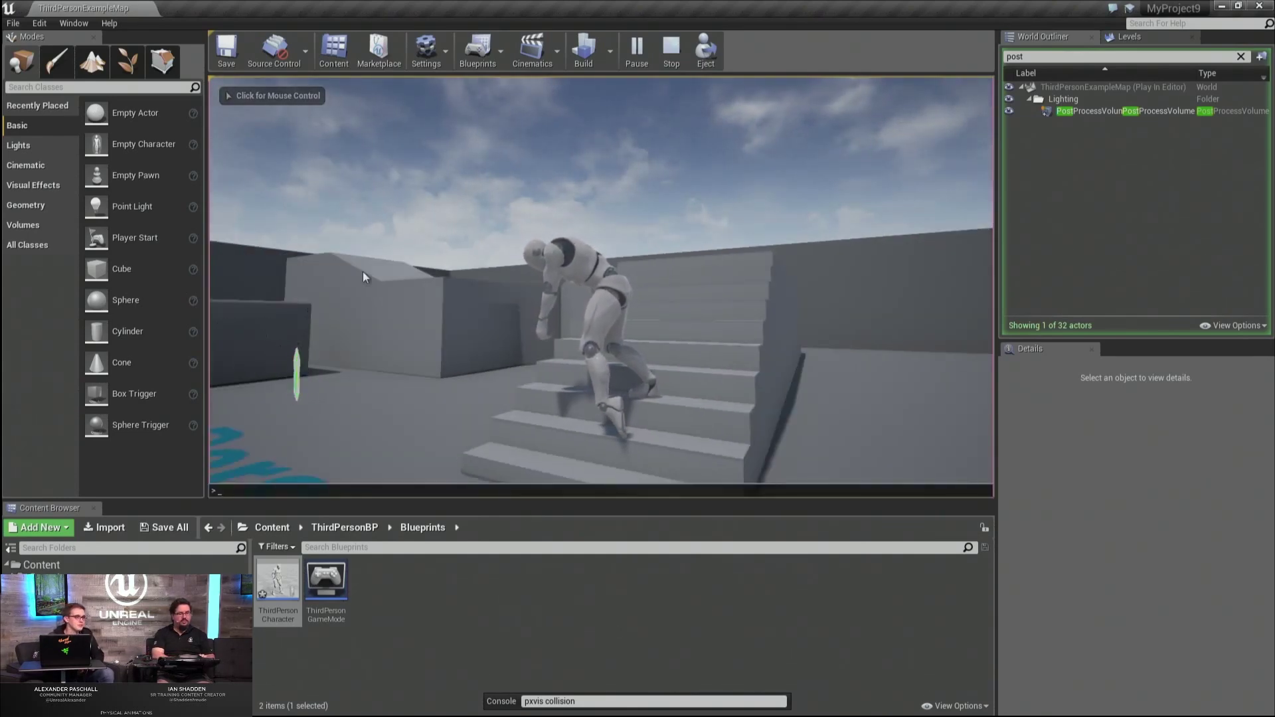
pyautogui.write('pxvis')
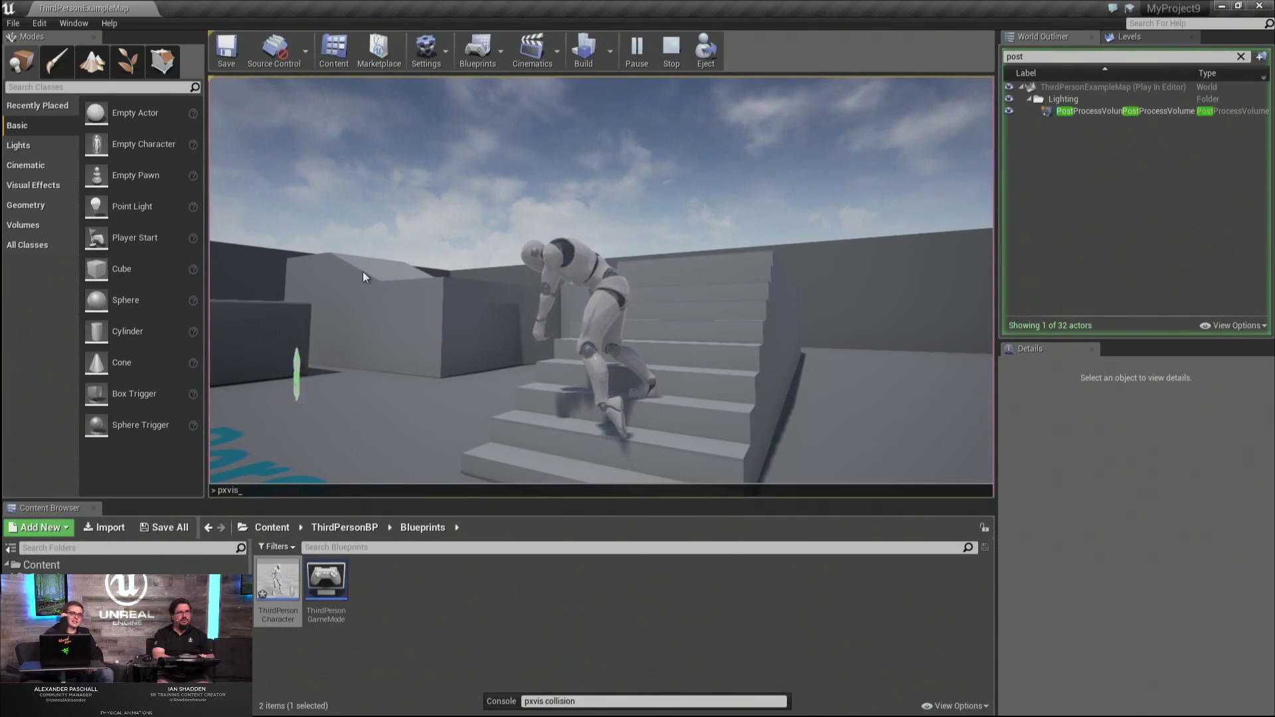
pyautogui.write(' collision')
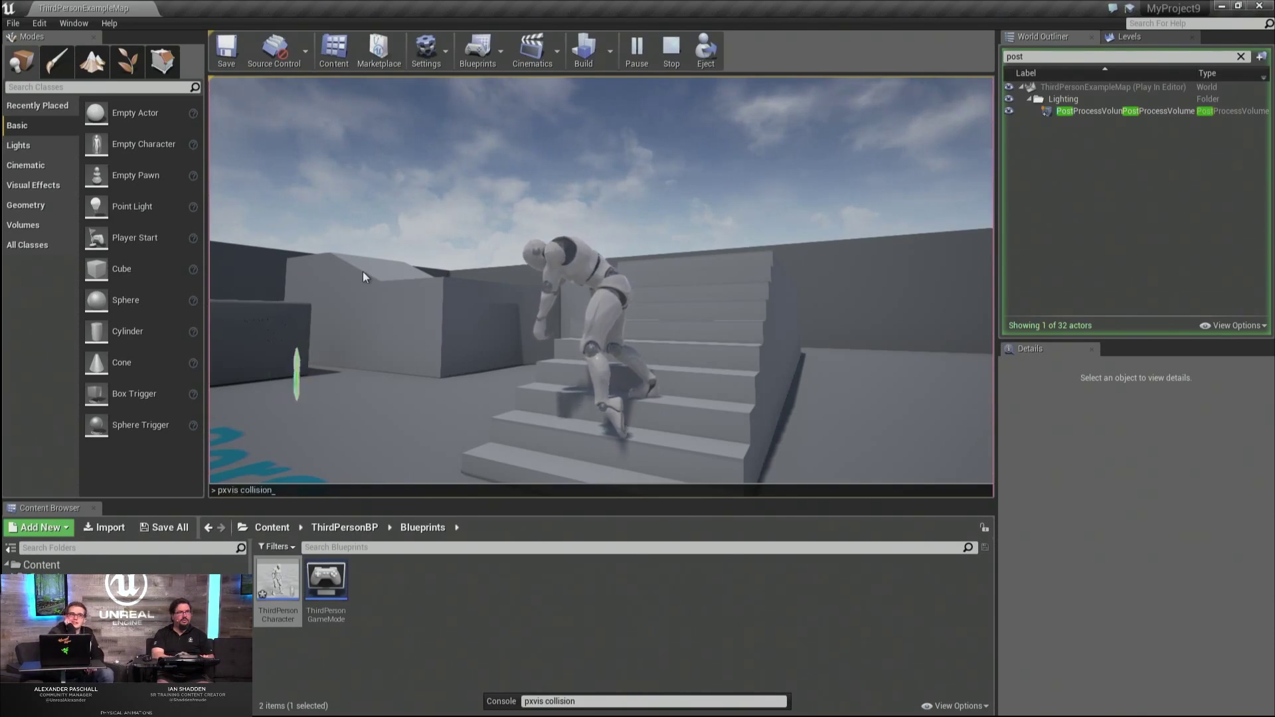
pyautogui.press('Return')
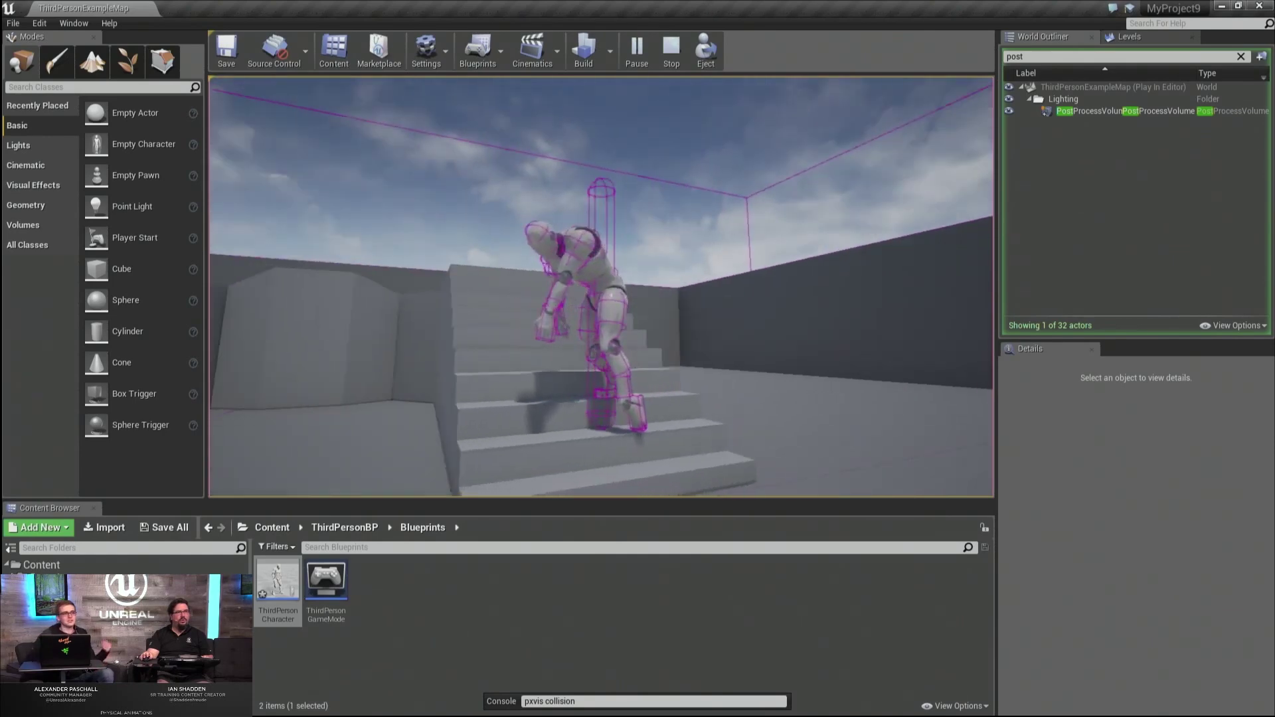
pyautogui.press('s')
pyautogui.press('Escape')
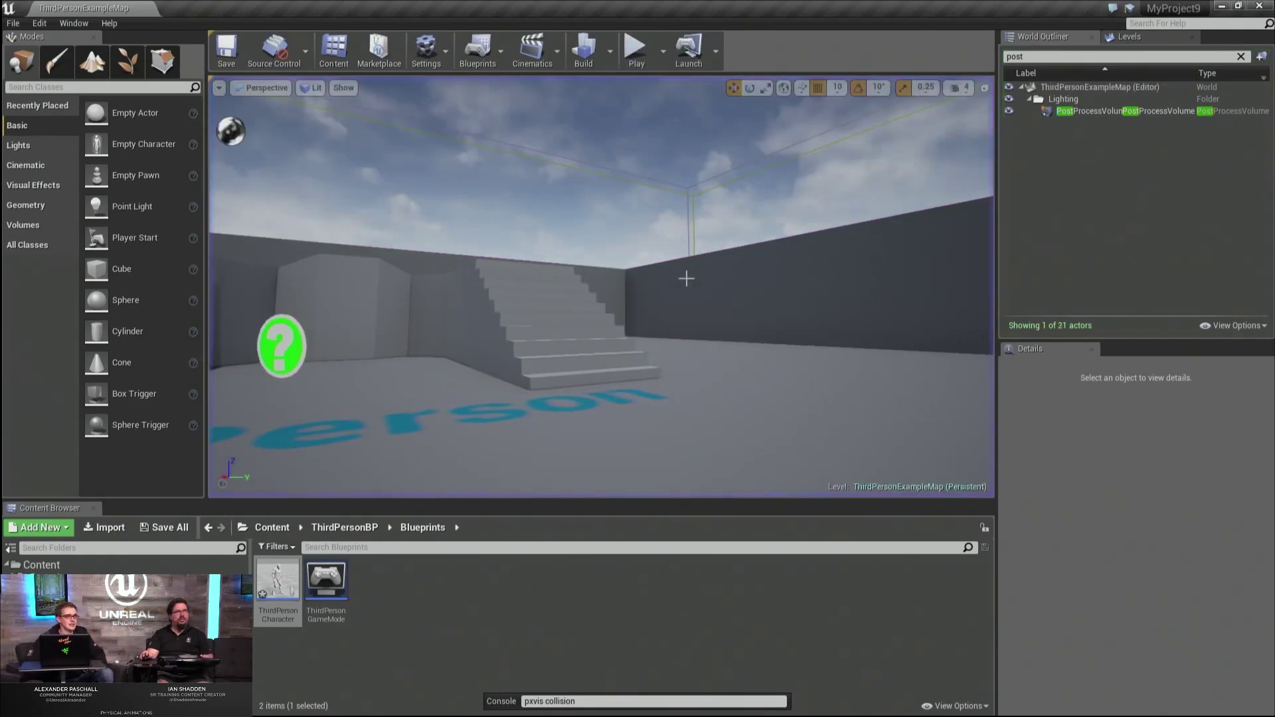
# Back in the ThirdPersonCharacter Blueprint's viewport, lower the Mesh component to Z -97 cm, compile, and move the window out of the way.
pyautogui.moveTo(0, 69); pyautogui.dragTo(483, 48)
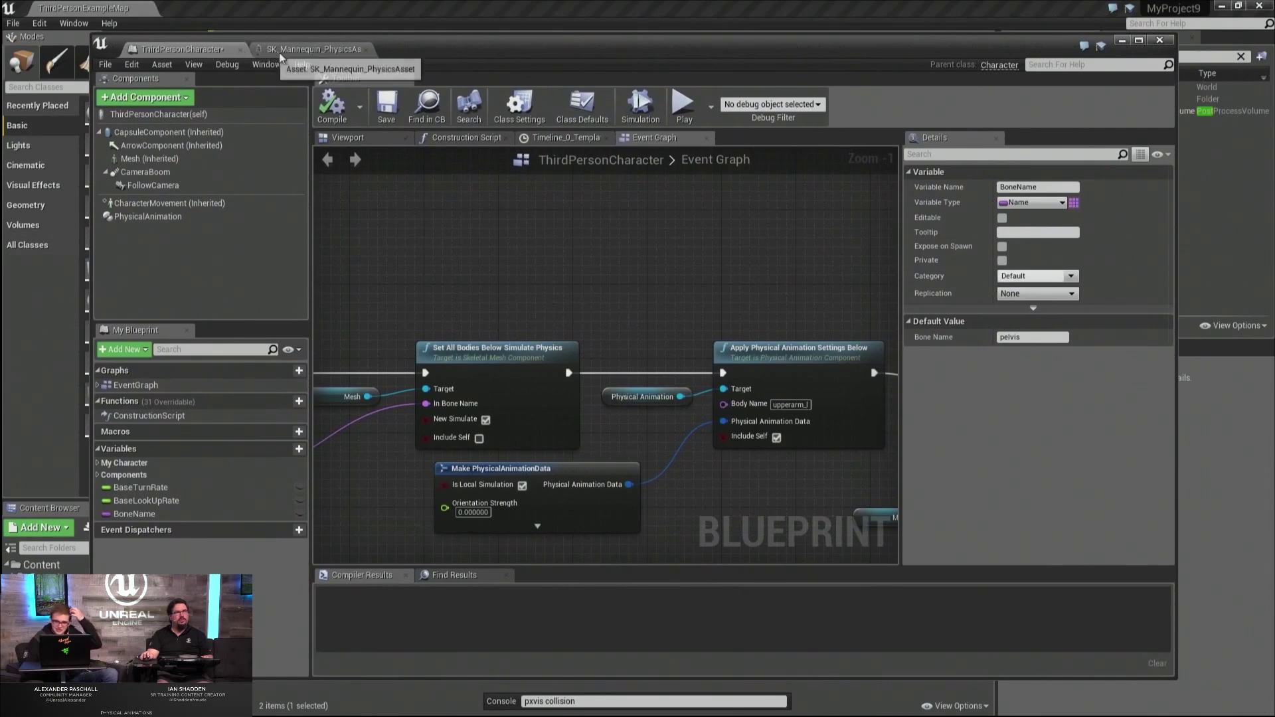
pyautogui.click(357, 142)
pyautogui.click(600, 372)
pyautogui.moveTo(599, 419); pyautogui.dragTo(599, 380, button='right')
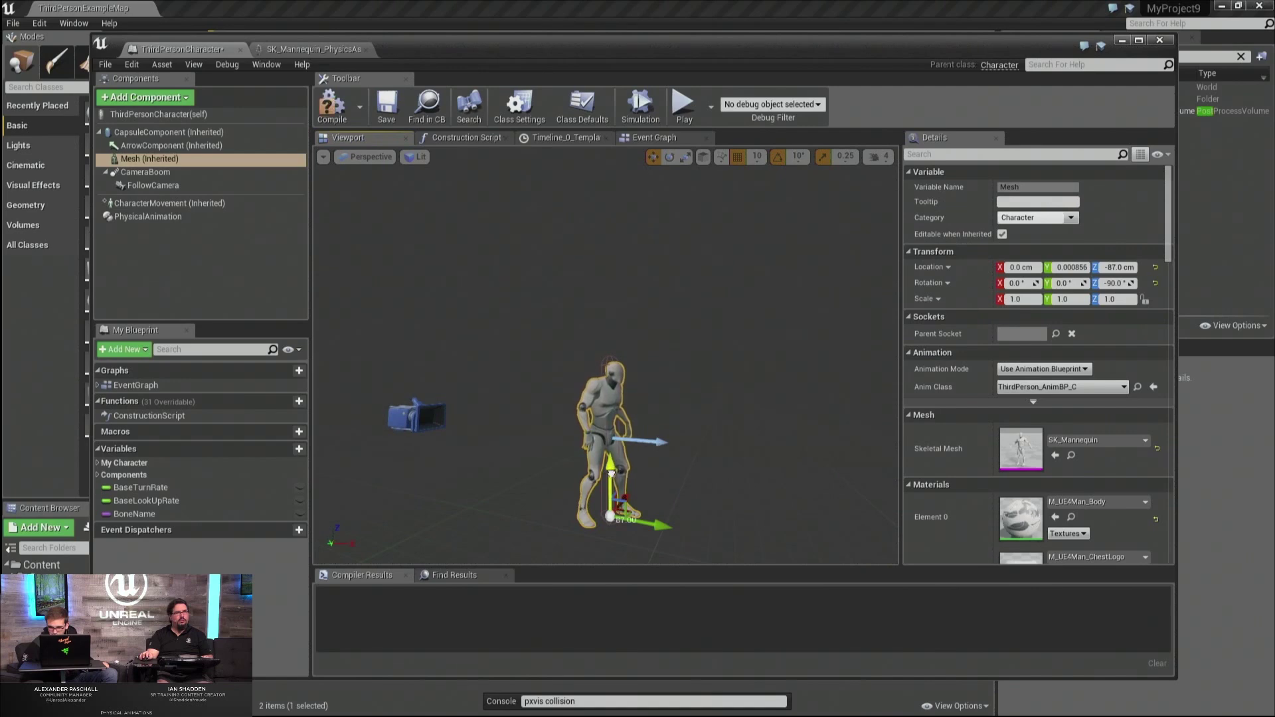
pyautogui.moveTo(611, 471); pyautogui.dragTo(607, 467)
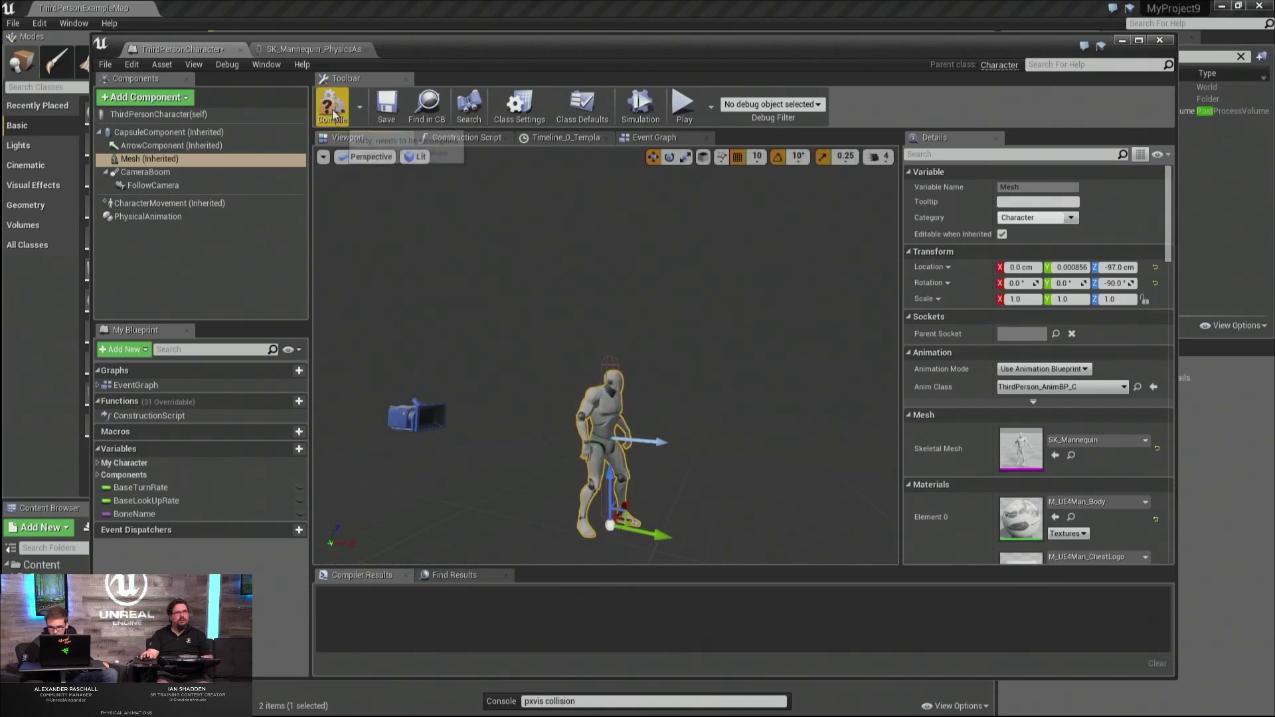
pyautogui.click(643, 31)
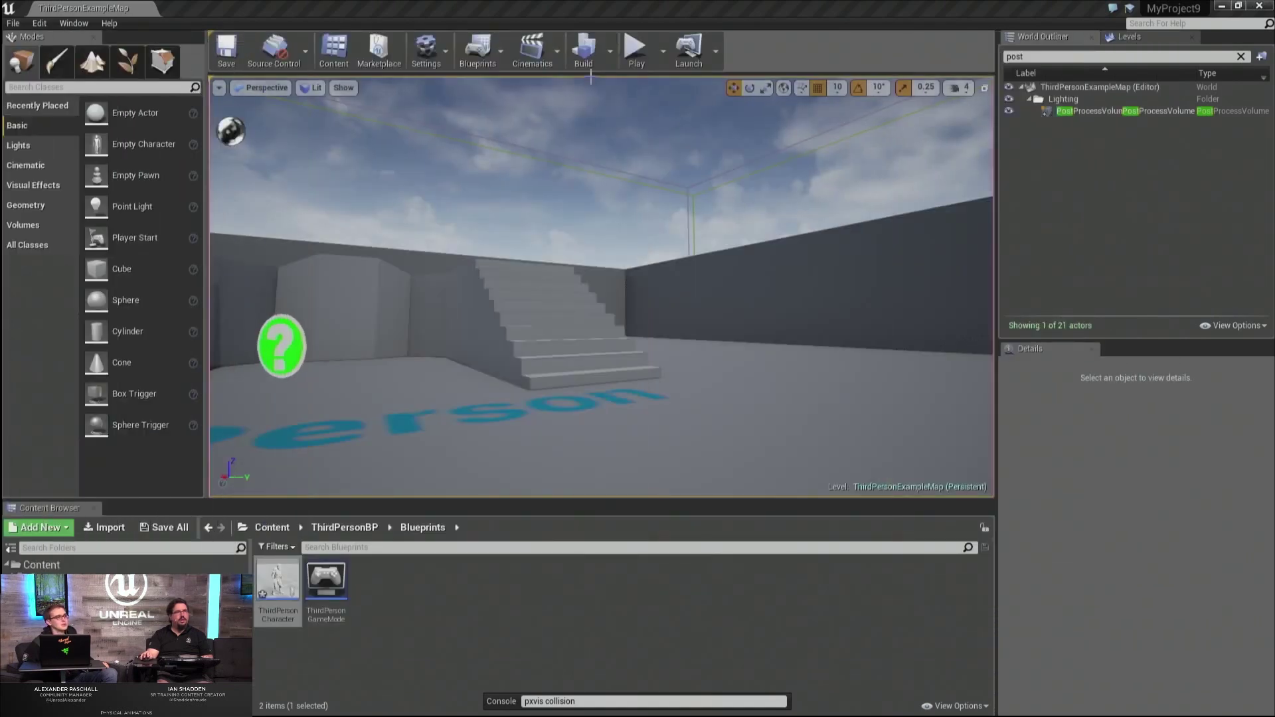
# Play the level again and run and jump the character onto the stairs to check its foot placement and physical animation.
pyautogui.click(635, 48)
pyautogui.click(642, 191)
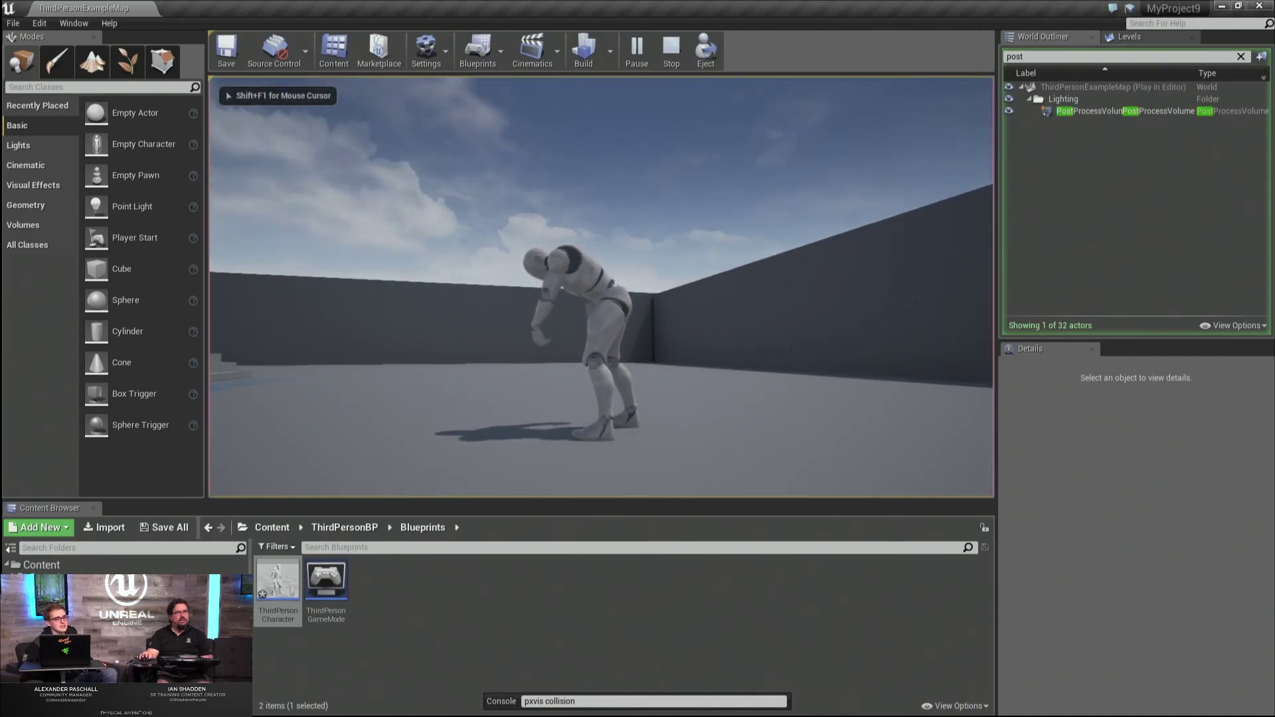
pyautogui.press('w')
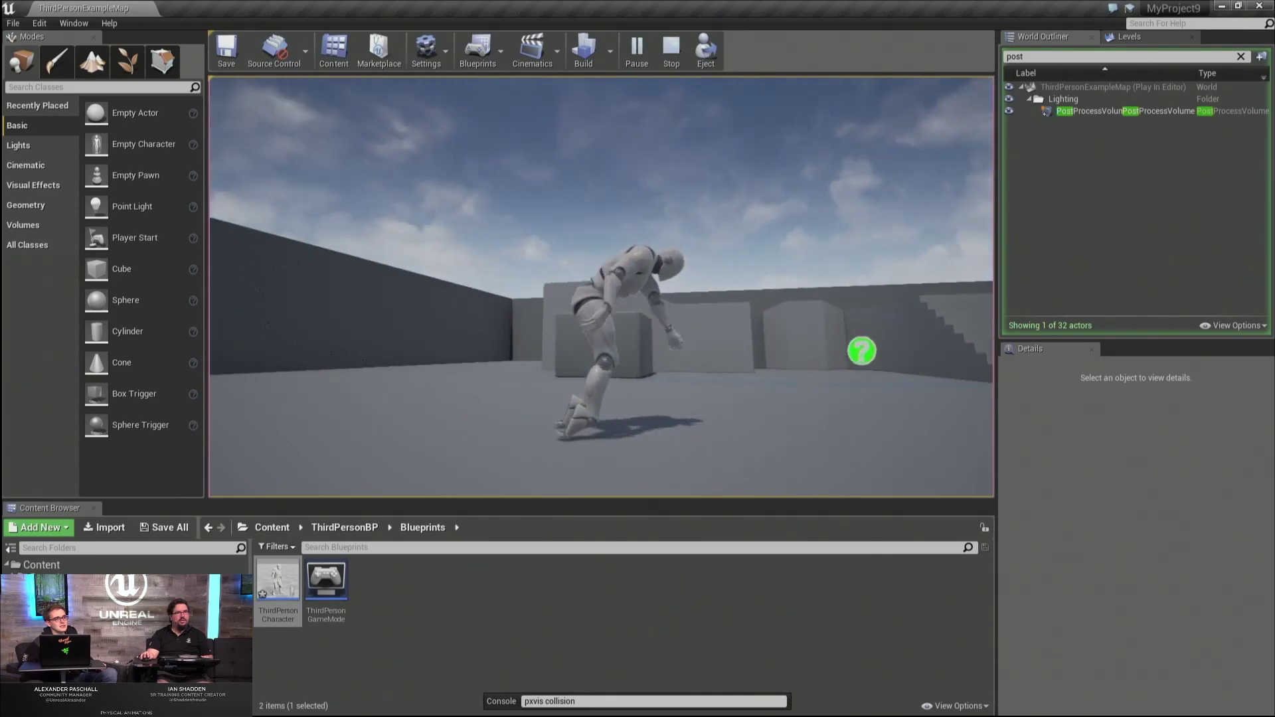
pyautogui.press('w')
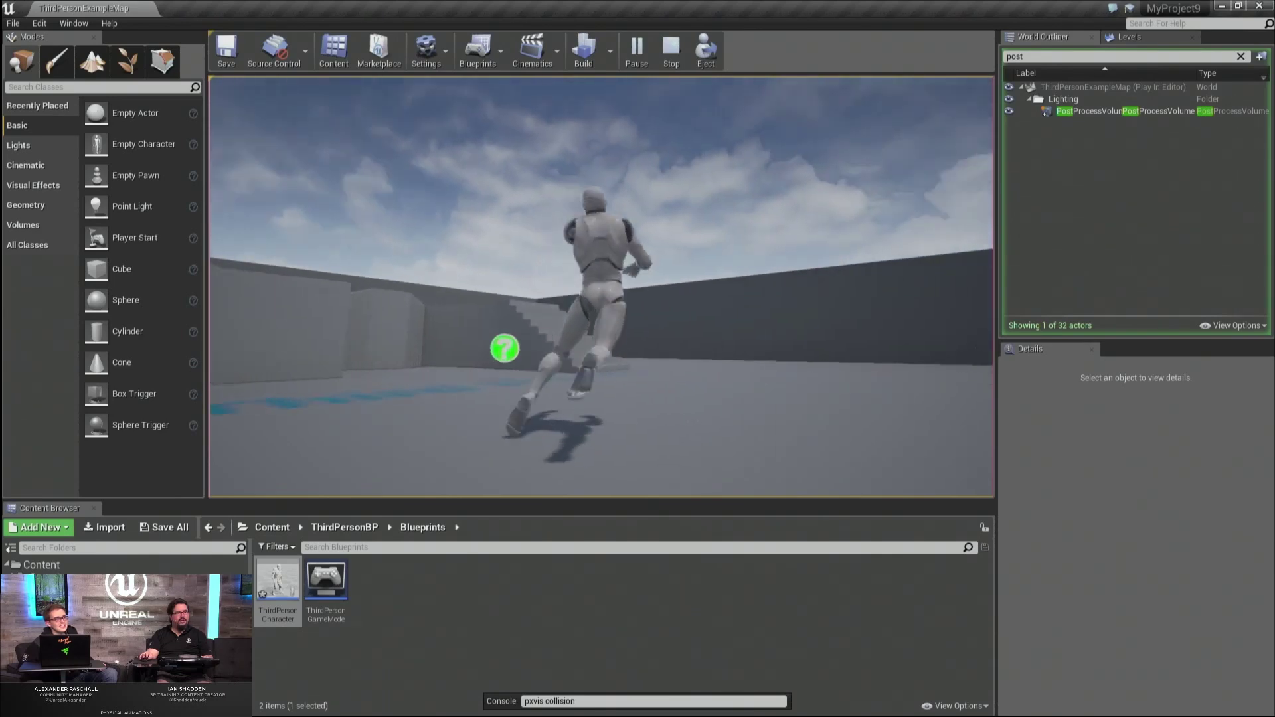
pyautogui.press('space')
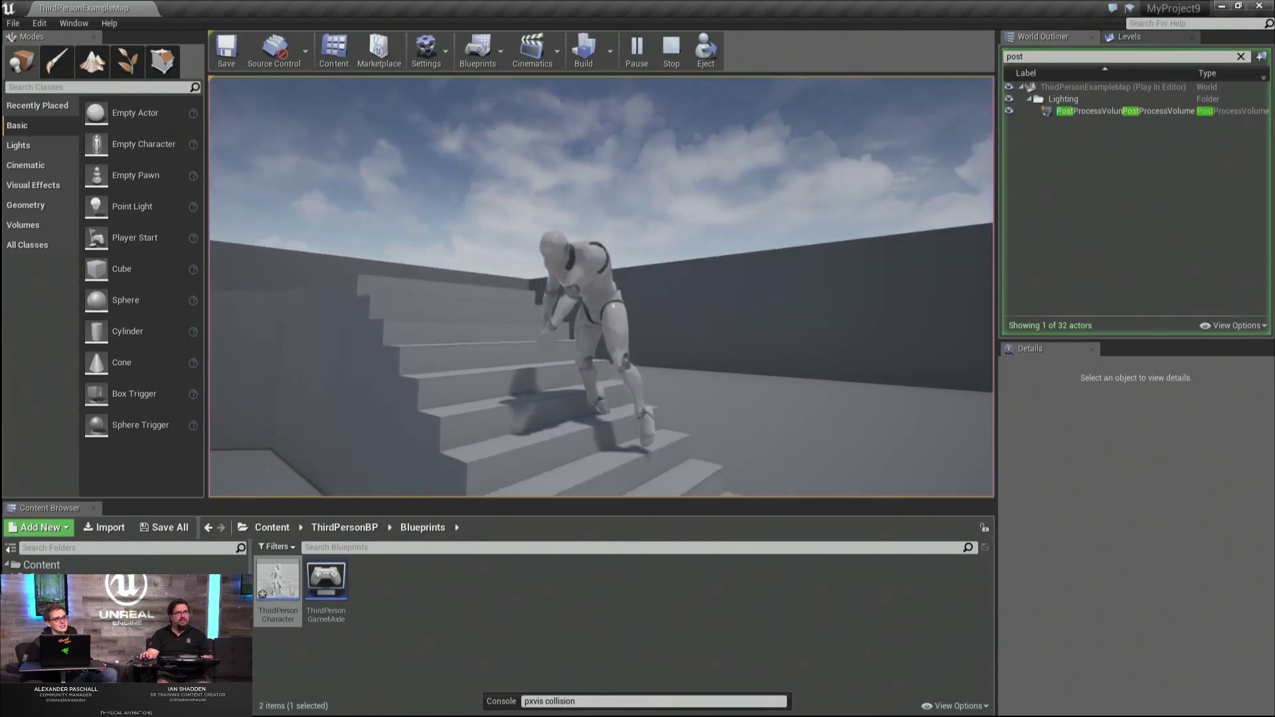
pyautogui.press('w')
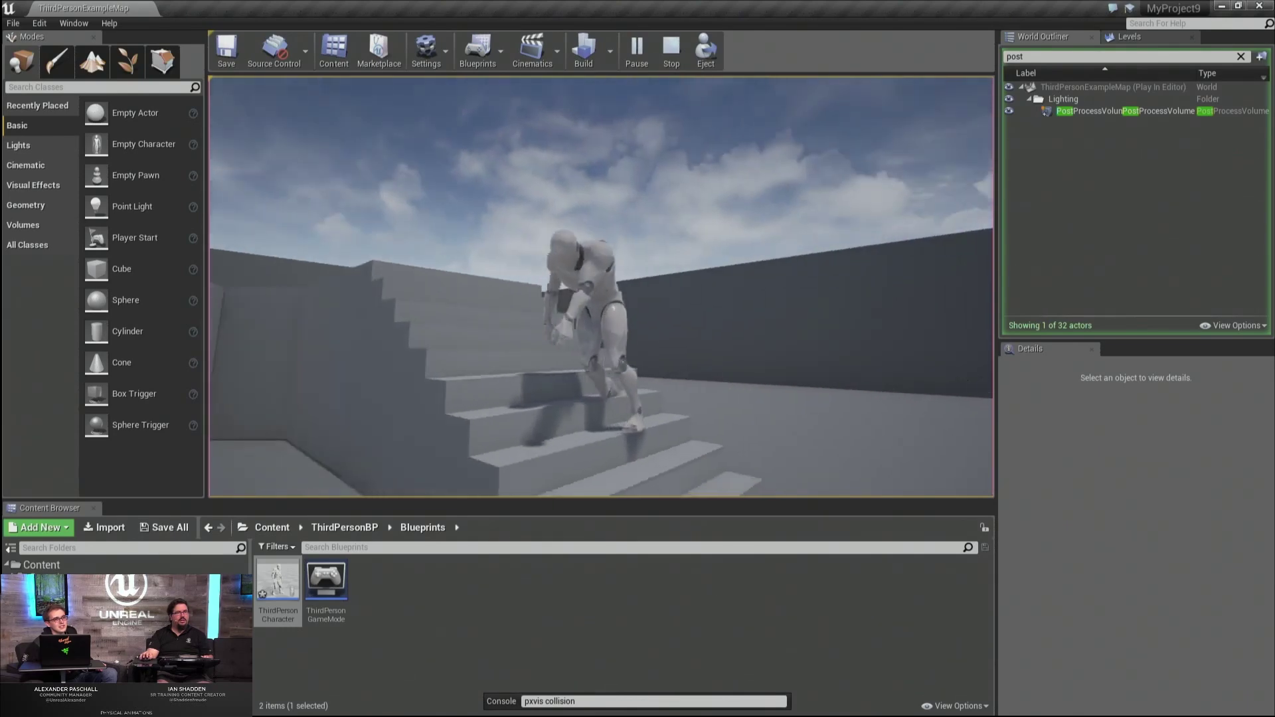
pyautogui.press('s')
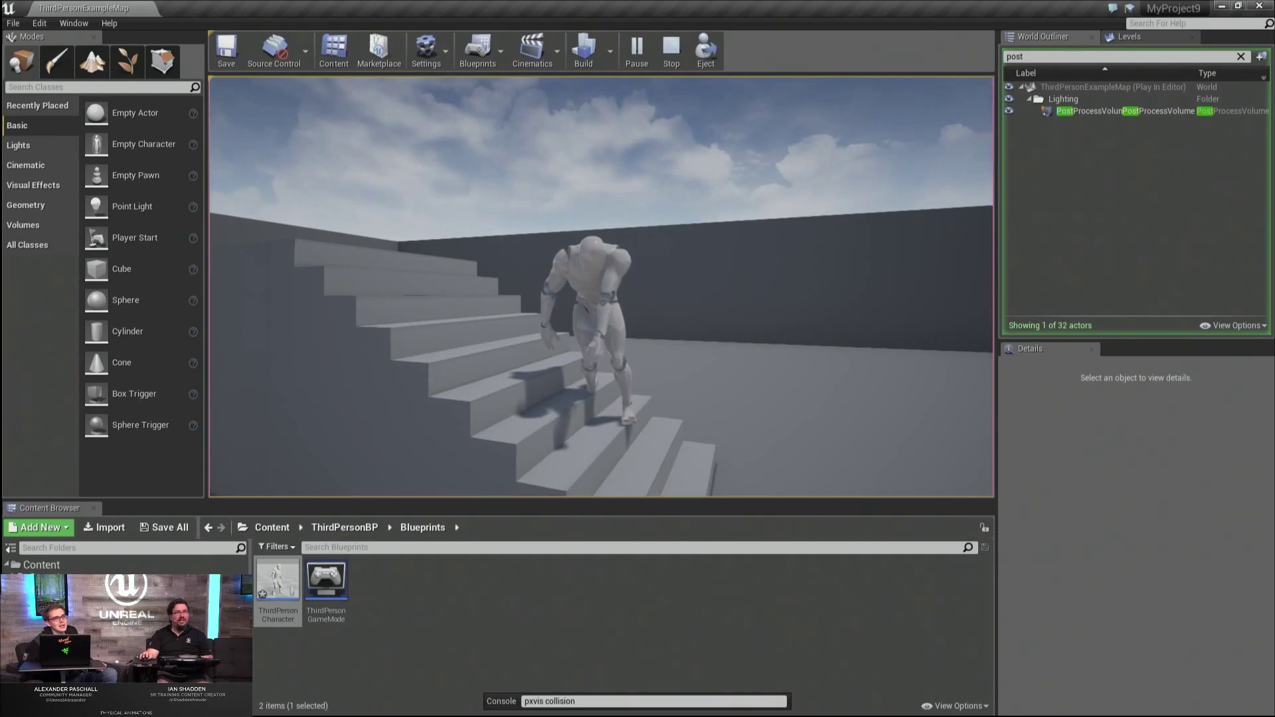
pyautogui.press('w')
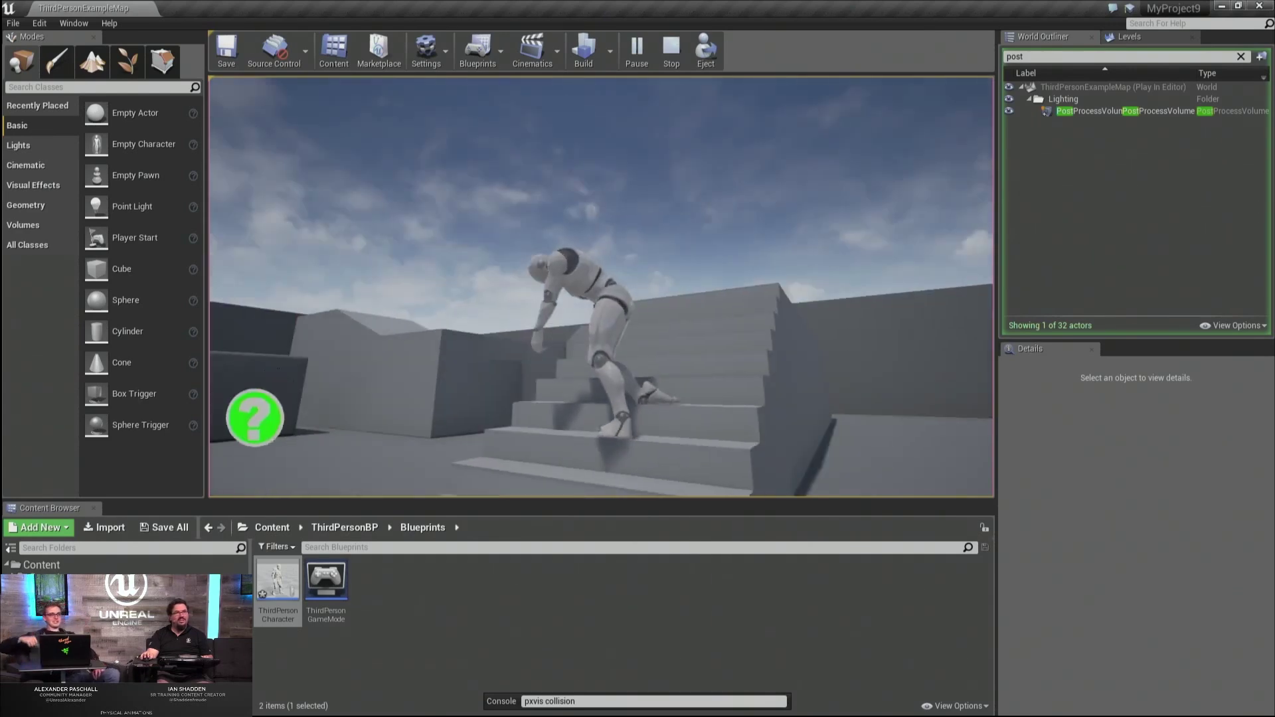